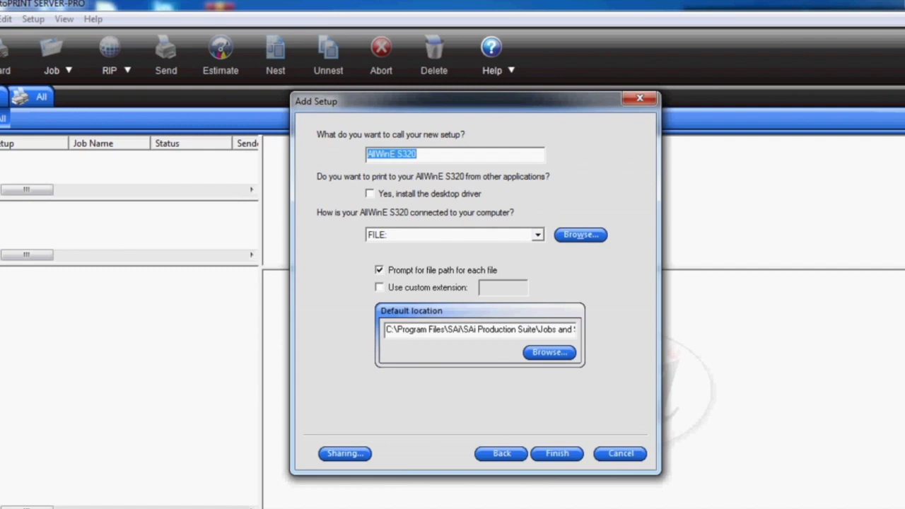
# Name the new printer setup COLOR BY CHAF.
pyautogui.write('ER NAME)')
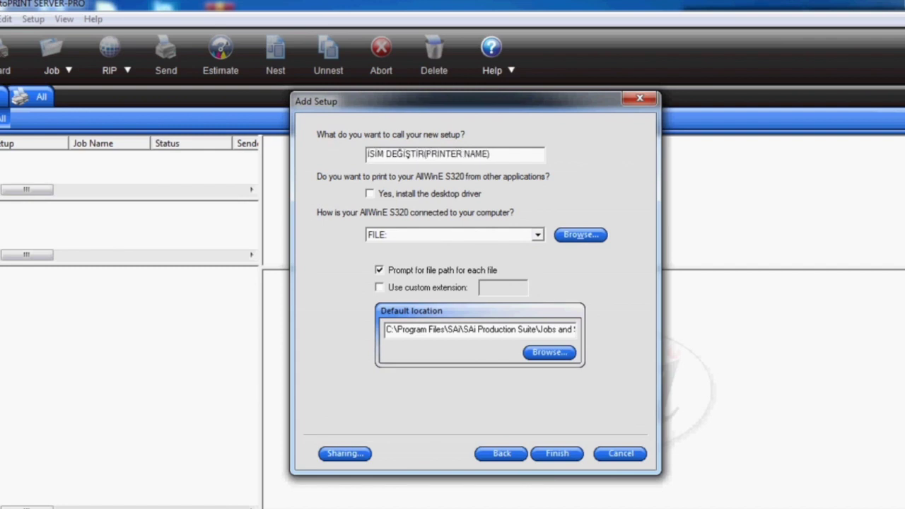
pyautogui.hotkey('shift', 'Home')
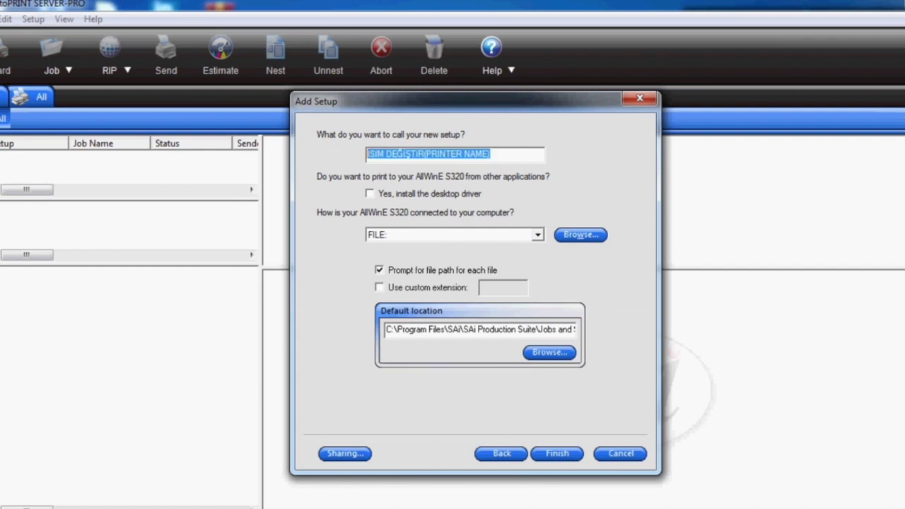
pyautogui.write('COLOR BY CHAF')
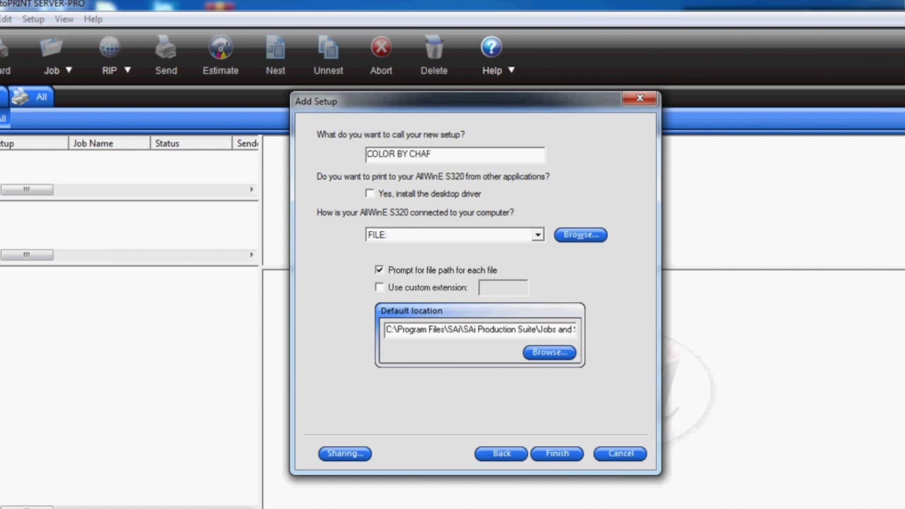
# Try prn as the custom output file extension, and turn the custom extension off again.
pyautogui.click(427, 287)
pyautogui.click(503, 287)
pyautogui.write('prn')
pyautogui.press('BackSpace')
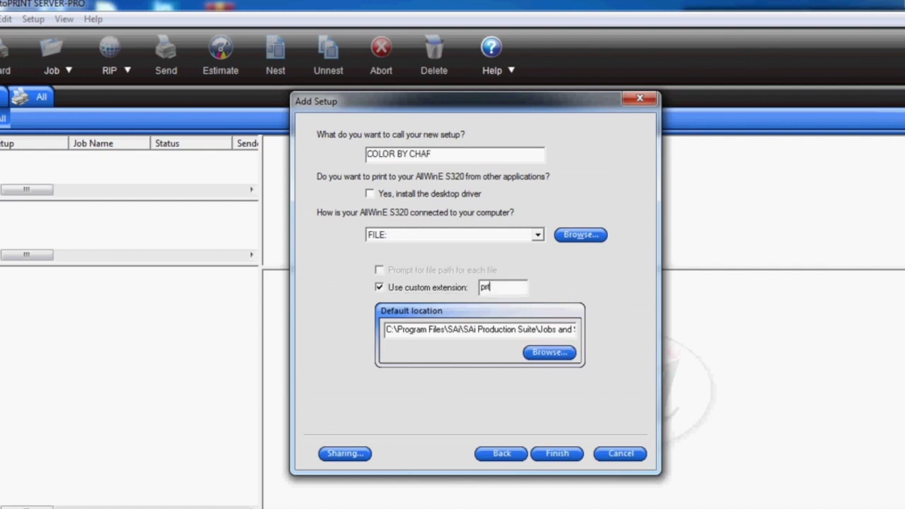
pyautogui.write('n')
pyautogui.press('BackSpace')
pyautogui.press('BackSpace')
pyautogui.press('BackSpace')
pyautogui.click(379, 287)
# Choose the default output folder for the setup and finish adding the AllWinE S320 printer.
pyautogui.click(548, 352)
pyautogui.press('Tab')
pyautogui.press('Tab')
pyautogui.press('space')
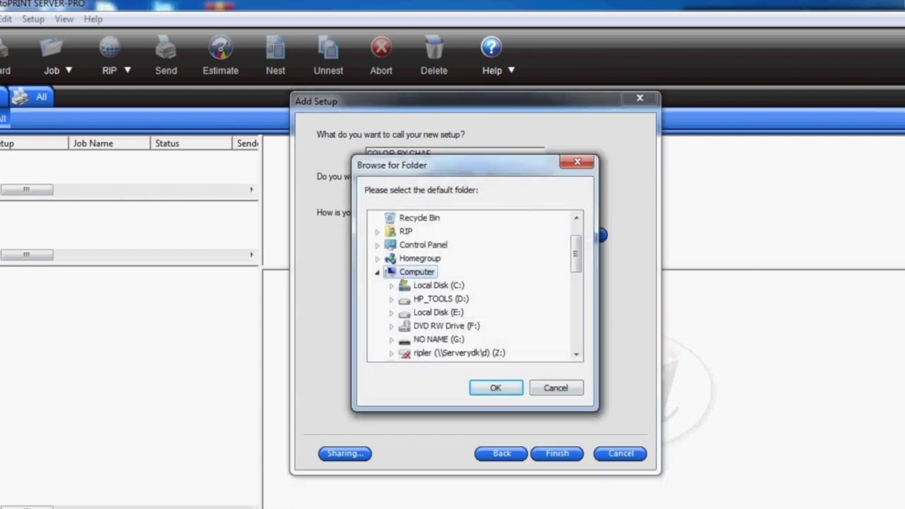
pyautogui.press('Return')
pyautogui.press('Return')
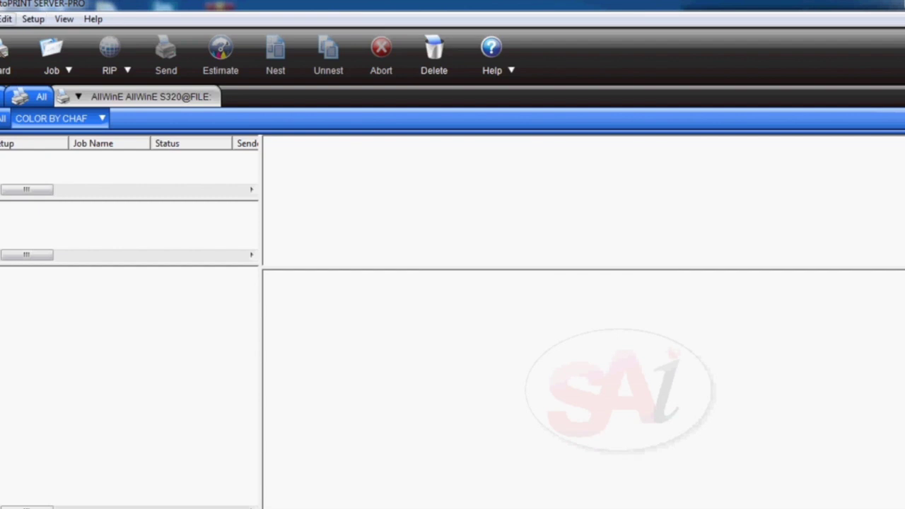
# Add the Koala image from Sample Pictures as a new job.
pyautogui.click(51, 51)
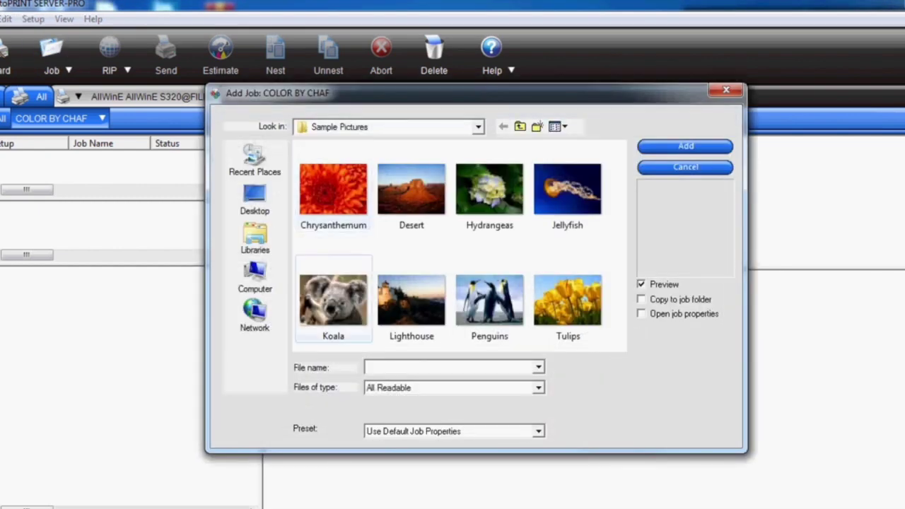
pyautogui.click(333, 300)
pyautogui.click(685, 146)
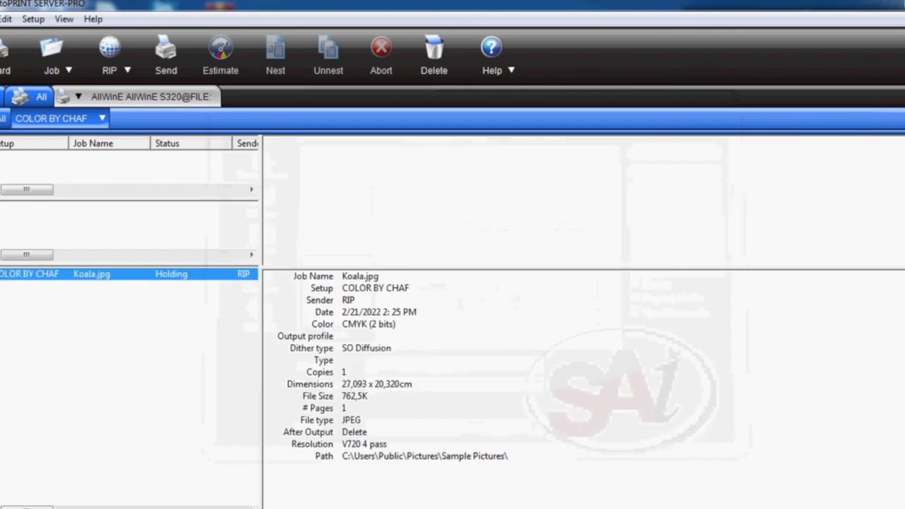
# Open the Koala job's properties and set the custom media width to 120 cm.
pyautogui.doubleClick(252, 160)
pyautogui.write('120')
pyautogui.press('Tab')
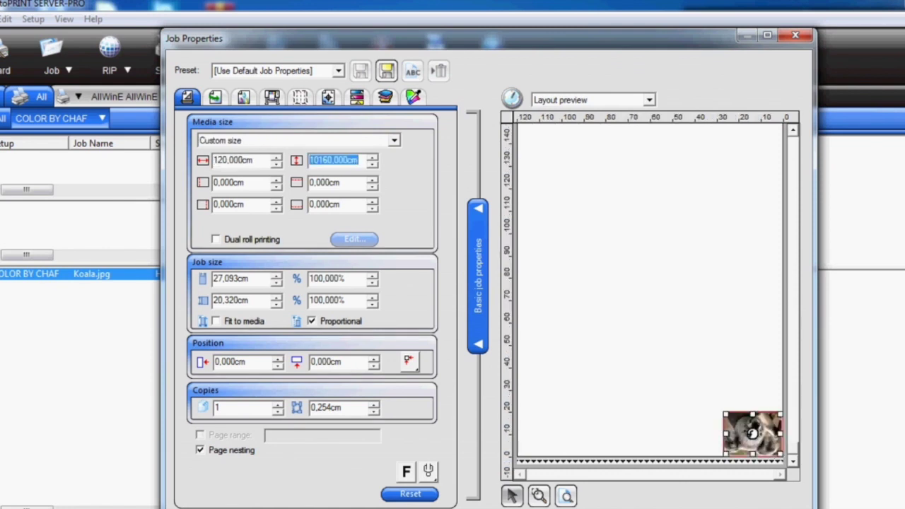
# Try fitting the Koala image to the media, and return the job scale to 100%.
pyautogui.click(215, 321)
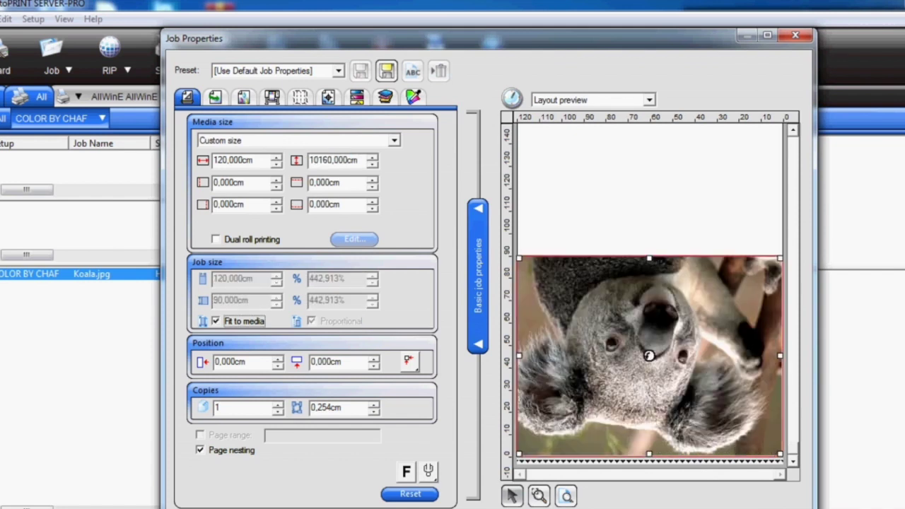
pyautogui.press('space')
pyautogui.hotkey('shift', 'Tab')
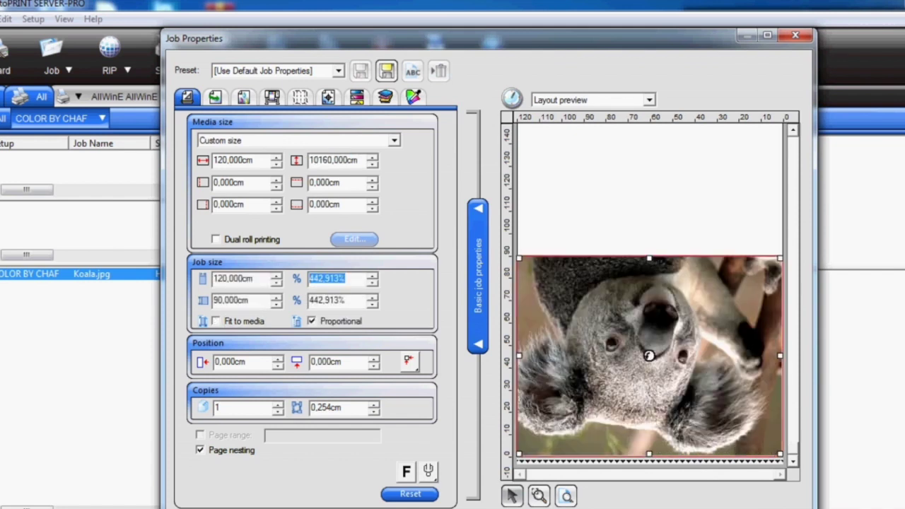
pyautogui.write('100')
pyautogui.press('Tab')
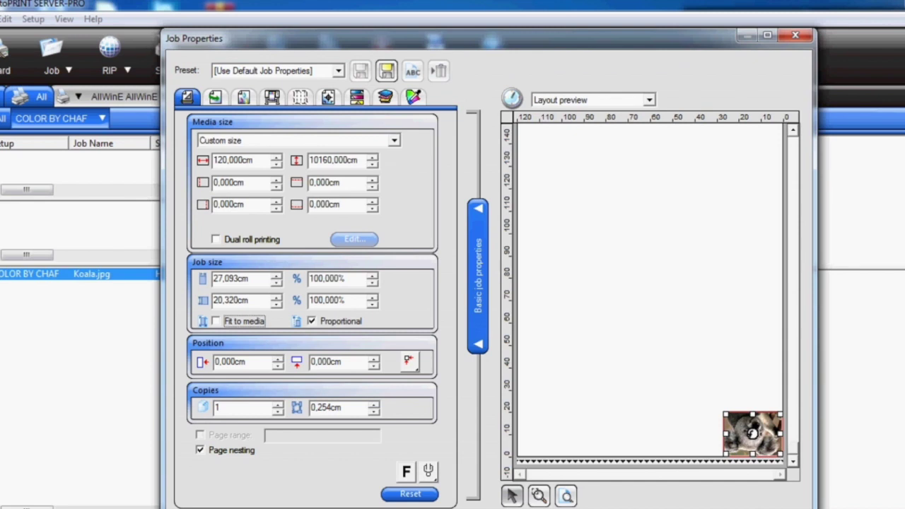
# Try the different placement options for the image's position on the media.
pyautogui.click(409, 361)
pyautogui.click(410, 394)
pyautogui.click(409, 361)
pyautogui.click(410, 408)
pyautogui.click(409, 361)
pyautogui.click(409, 381)
# Try four copies of the image in the layout, and return to a single copy.
pyautogui.click(277, 404)
pyautogui.click(277, 404)
pyautogui.click(277, 404)
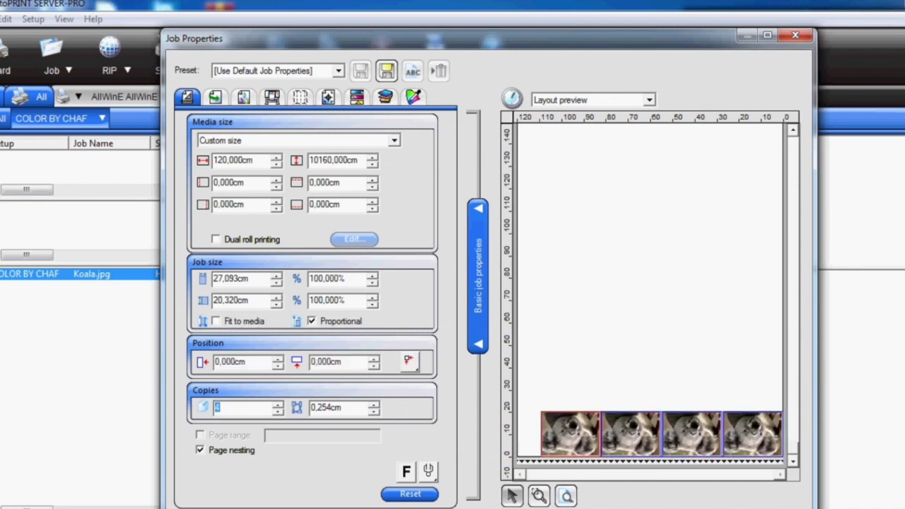
pyautogui.press('Down')
pyautogui.press('Down')
pyautogui.press('Down')
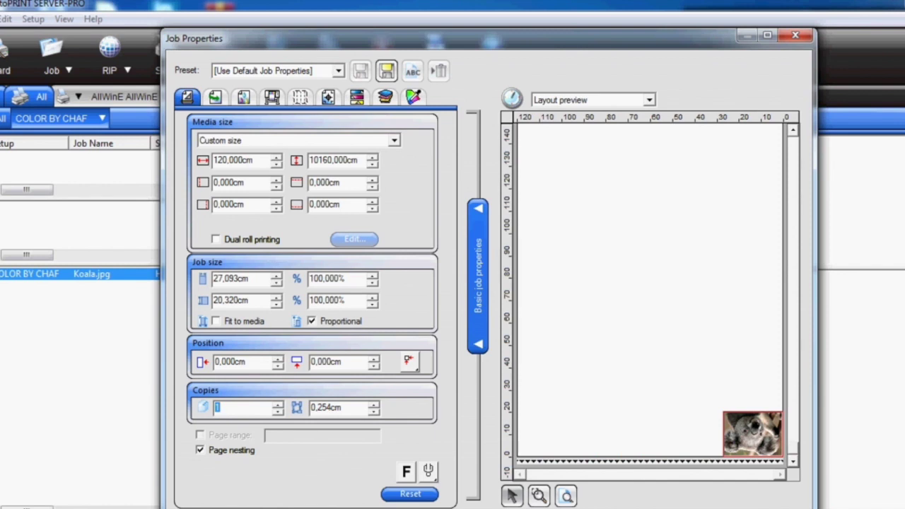
# Open the job's output handling settings and examine the priority choices, keeping Medium.
pyautogui.click(215, 97)
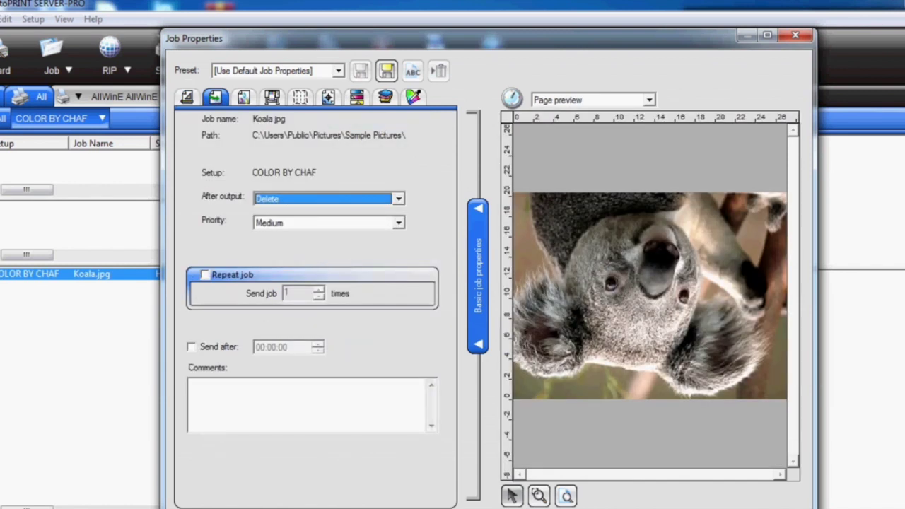
pyautogui.press('Tab')
pyautogui.hotkey('alt', 'Down')
pyautogui.press('Up')
pyautogui.press('Down')
pyautogui.press('Return')
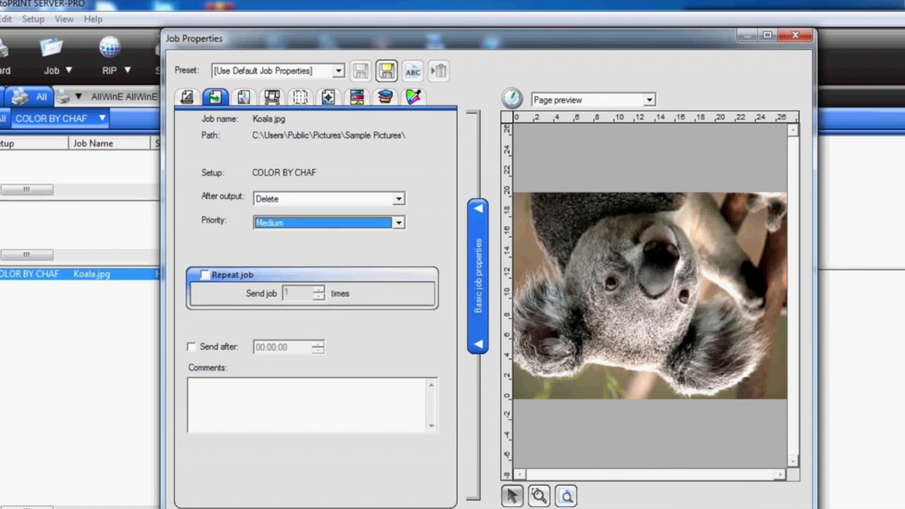
# Try the Repeat job and Send after options, and turn both off again.
pyautogui.press('Tab')
pyautogui.press('space')
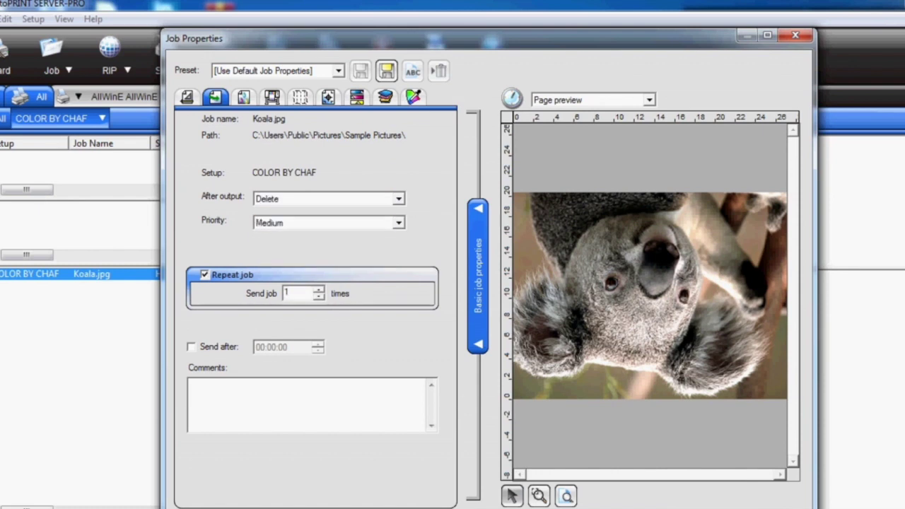
pyautogui.press('space')
pyautogui.press('Tab')
pyautogui.press('space')
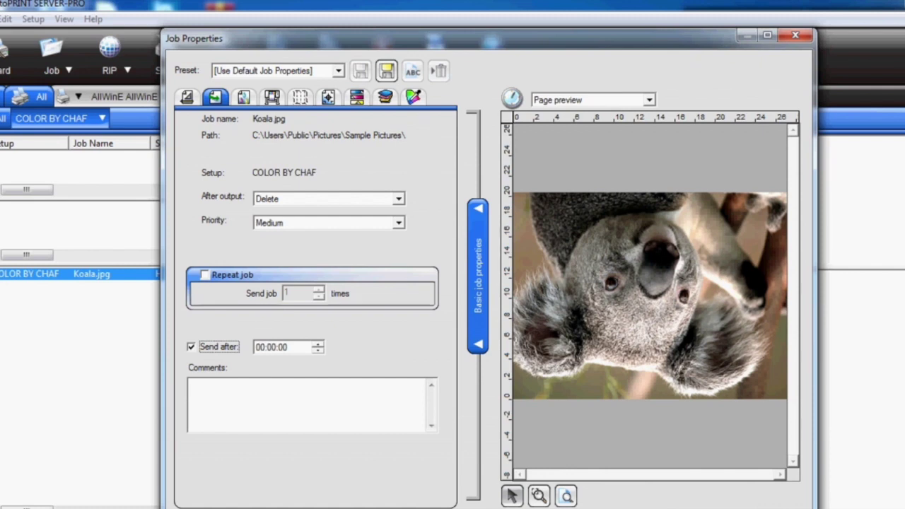
pyautogui.press('space')
# Examine the color correction choices, and try to add an output profile for the job.
pyautogui.hotkey('ctrl', 'Tab')
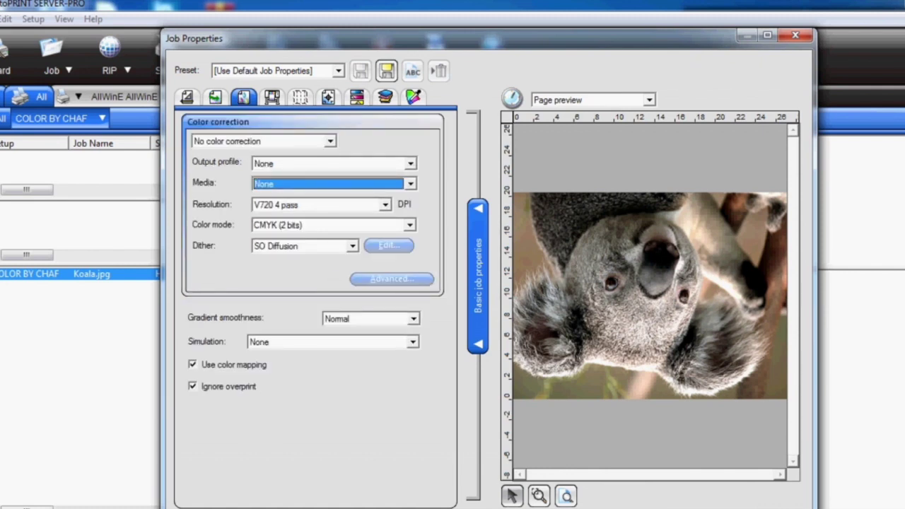
pyautogui.click(329, 141)
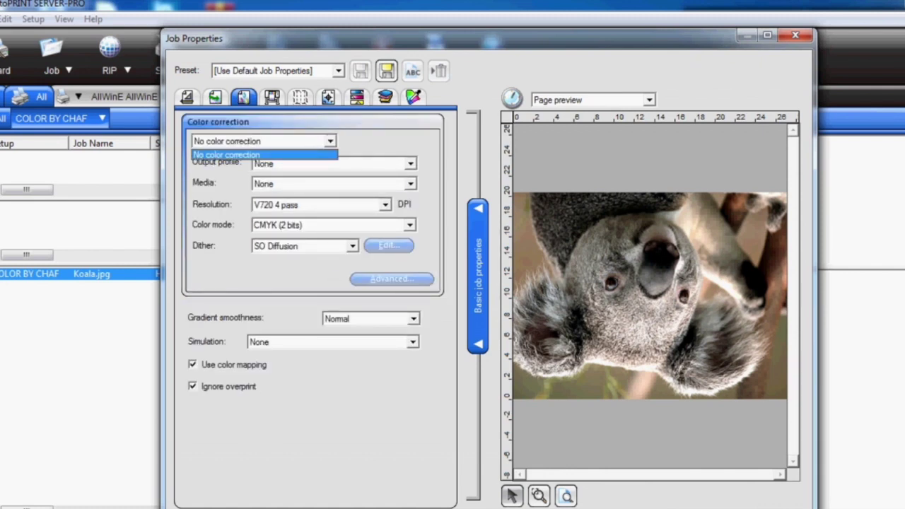
pyautogui.press('Return')
pyautogui.press('Tab')
pyautogui.hotkey('alt', 'Down')
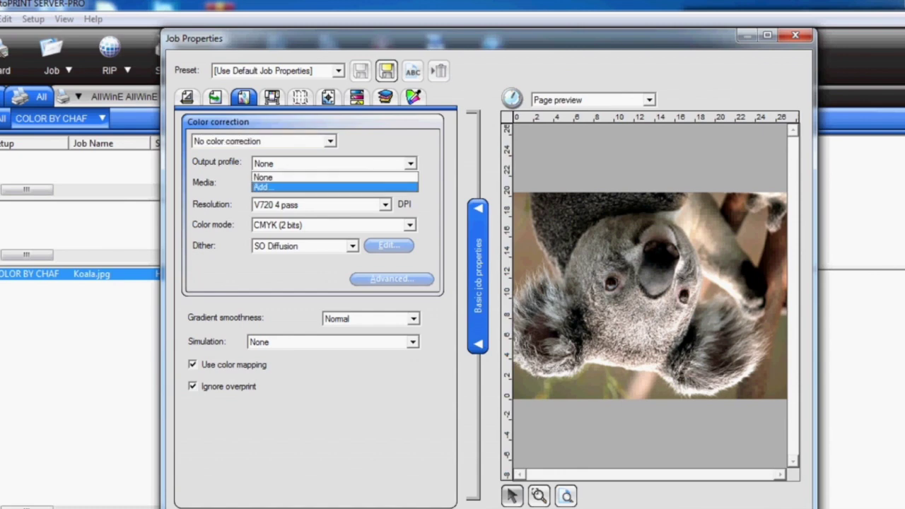
pyautogui.press('Return')
pyautogui.press('Escape')
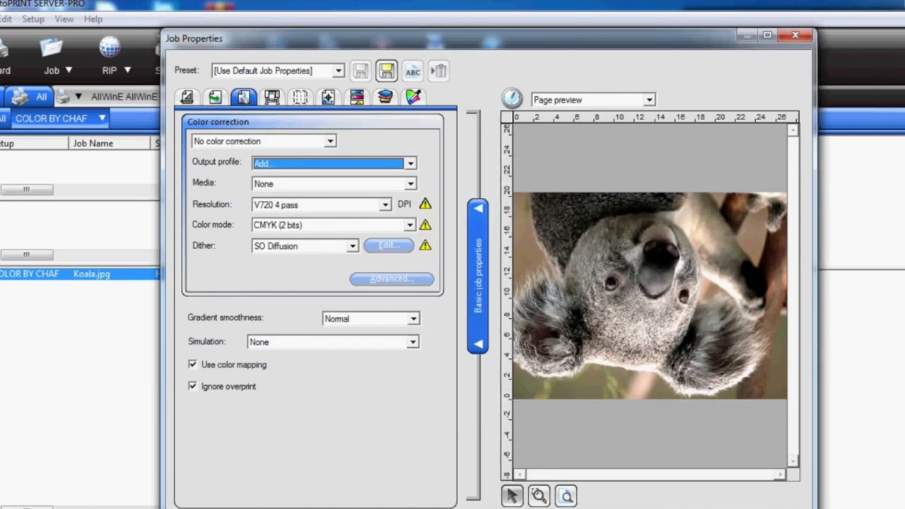
# Examine the available print resolutions and pass modes for the job.
pyautogui.click(384, 204)
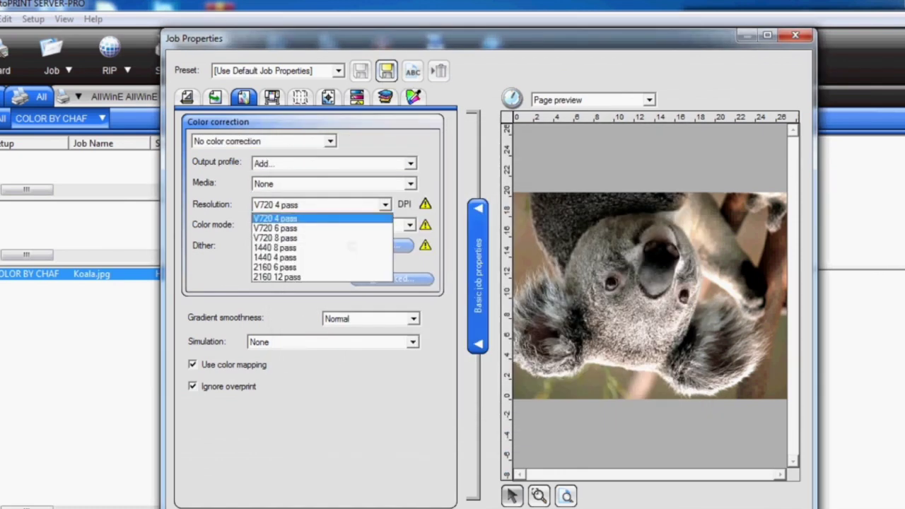
pyautogui.press('Escape')
pyautogui.press('Tab')
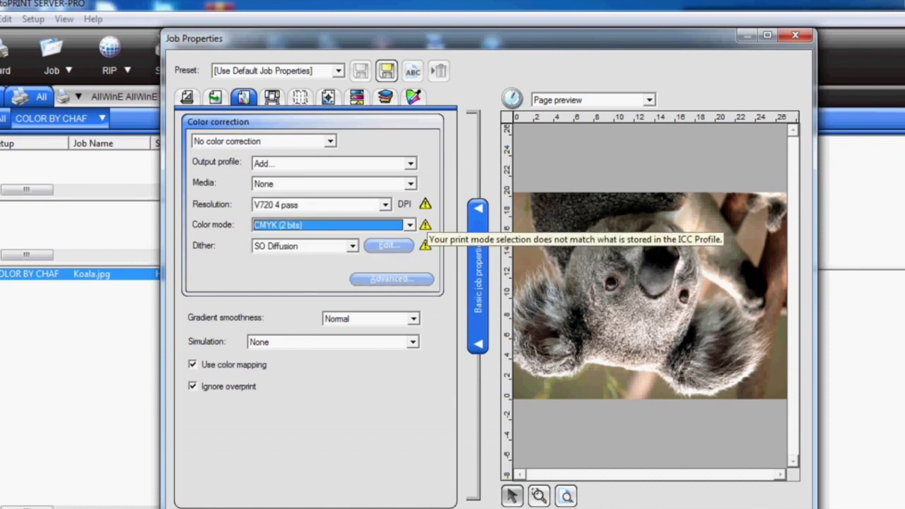
# Set the job's dither type to FMXPress.
pyautogui.press('Tab')
pyautogui.hotkey('alt', 'Down')
pyautogui.press('Down')
pyautogui.press('Down')
pyautogui.press('Down')
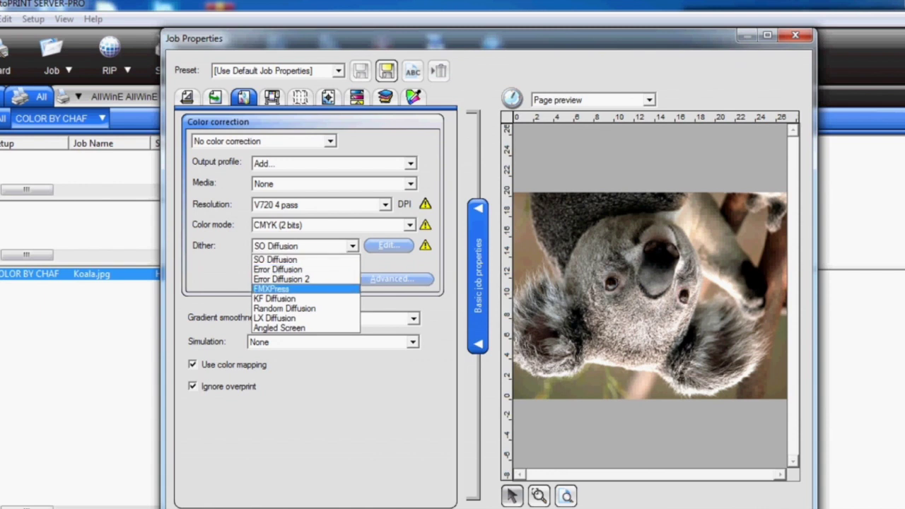
pyautogui.press('Return')
# Examine the gradient smoothness choices for the job.
pyautogui.press('Tab')
pyautogui.hotkey('alt', 'Down')
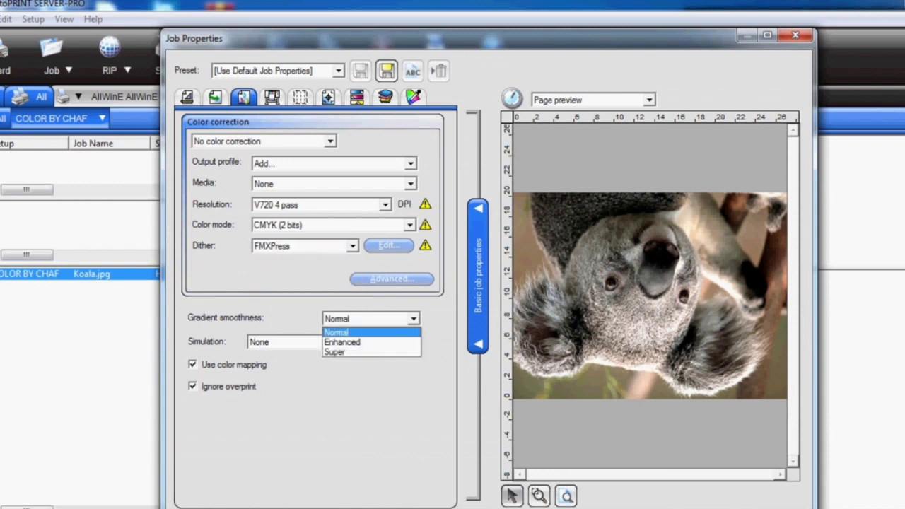
pyautogui.press('Down')
pyautogui.press('Down')
pyautogui.press('Escape')
# Open the printer-specific settings and examine the dot sizes offered for Vsd mode.
pyautogui.hotkey('ctrl', 'Tab')
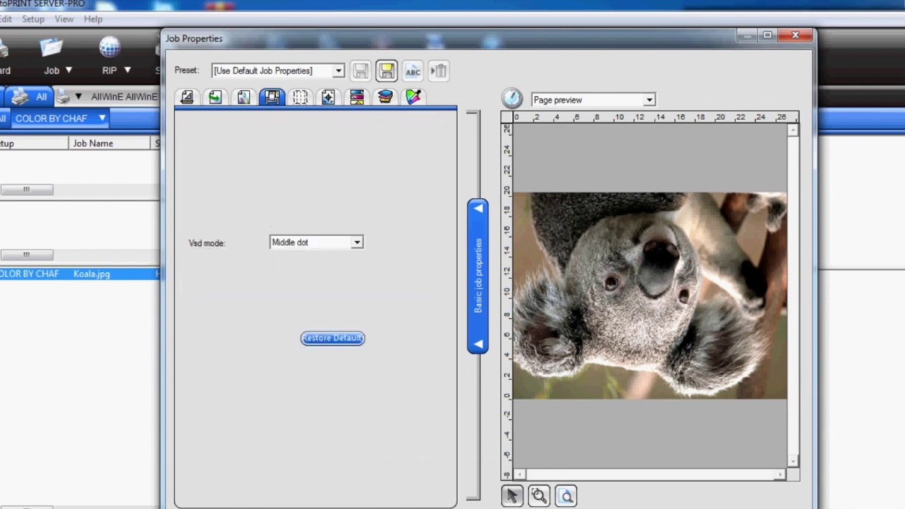
pyautogui.press('Tab')
pyautogui.hotkey('alt', 'Down')
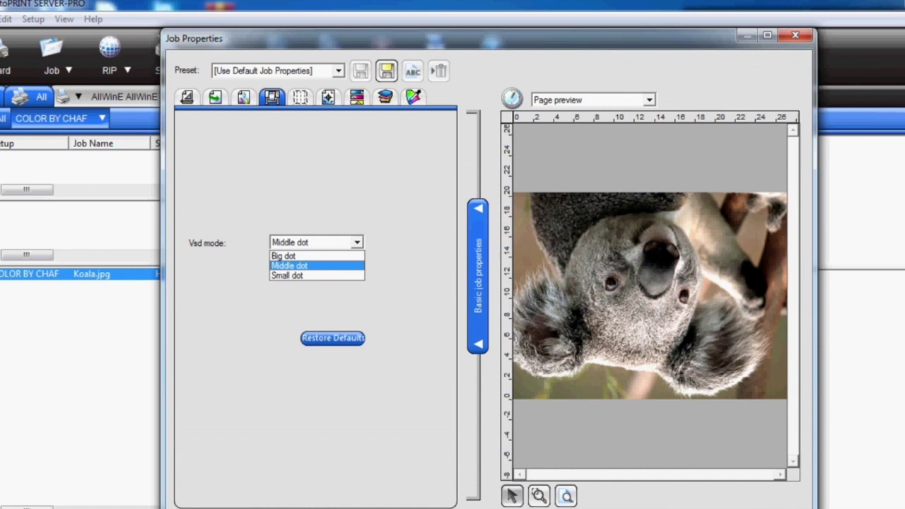
pyautogui.press('Escape')
# Open the tiling settings, and try a fixed tile count and Automatic tile flip, turning both off again.
pyautogui.hotkey('ctrl', 'Tab')
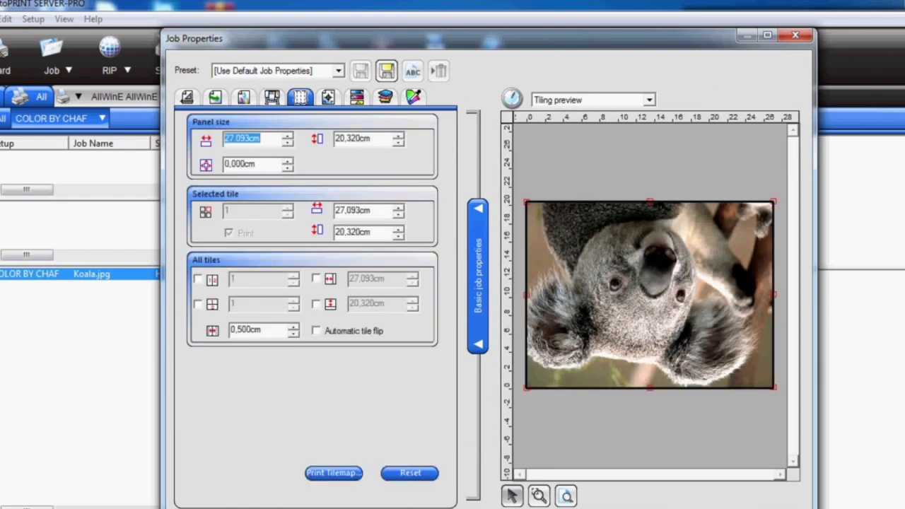
pyautogui.click(198, 278)
pyautogui.click(198, 279)
pyautogui.click(316, 330)
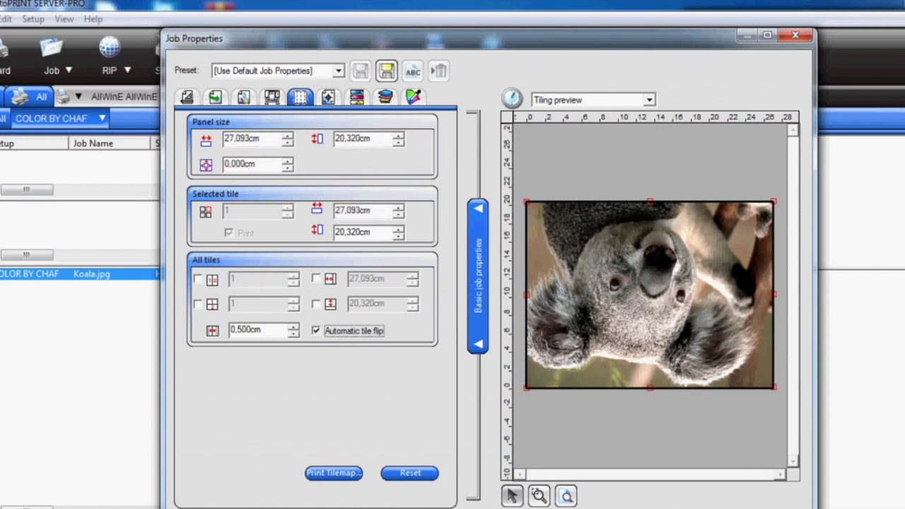
pyautogui.click(316, 330)
# Examine the labels and marks settings and the color adjustment curves of individual channels, returning to All.
pyautogui.click(328, 97)
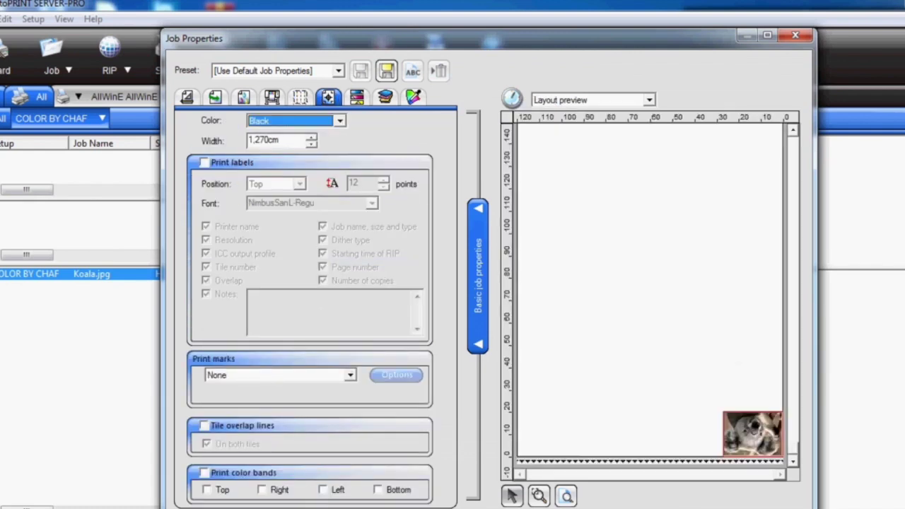
pyautogui.click(356, 97)
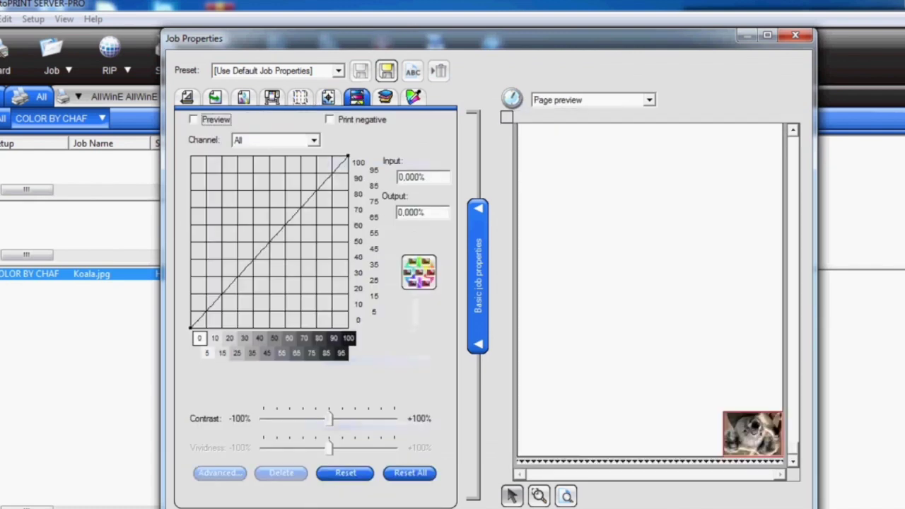
pyautogui.click(314, 140)
pyautogui.click(276, 164)
pyautogui.click(314, 140)
pyautogui.click(275, 172)
pyautogui.click(314, 140)
pyautogui.click(275, 153)
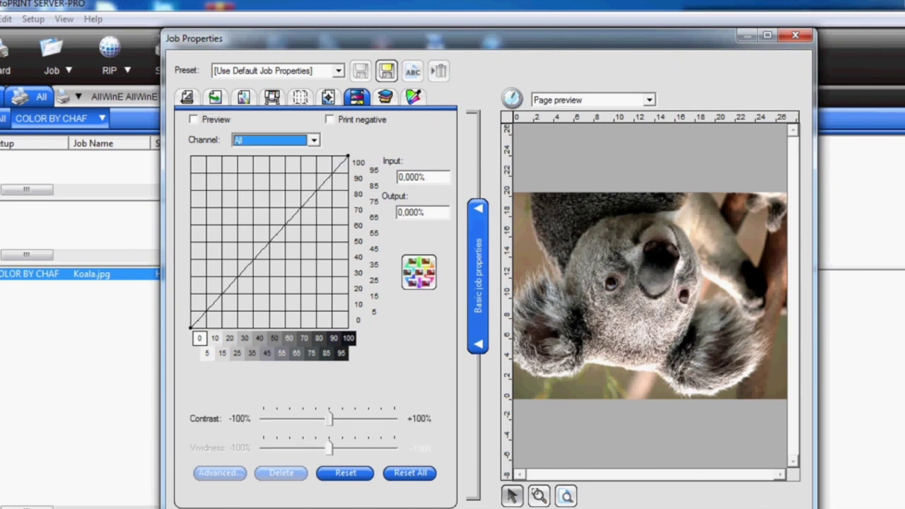
# Try the color adjustment preview with the contrast control, and turn the preview off again.
pyautogui.click(194, 119)
pyautogui.moveTo(328, 419)
pyautogui.mouseDown()
pyautogui.moveTo(358, 418)
pyautogui.moveTo(303, 419)
pyautogui.moveTo(329, 419)
pyautogui.mouseUp()
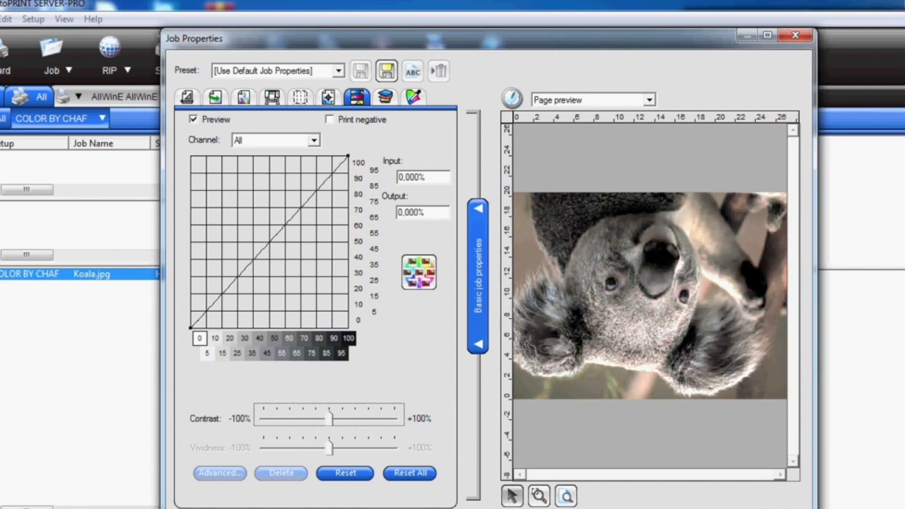
pyautogui.click(194, 120)
# Examine the separation and object color control settings, including the input color options for a new color mapping.
pyautogui.click(384, 97)
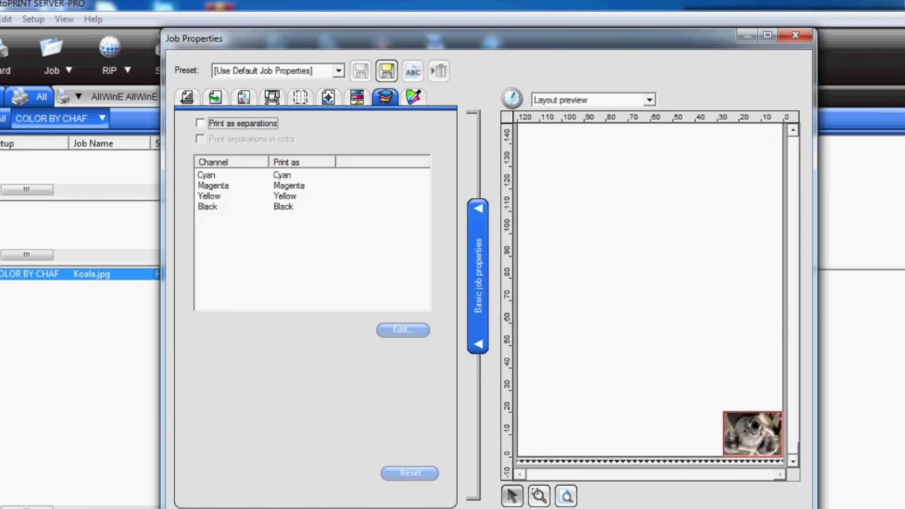
pyautogui.hotkey('ctrl', 'Tab')
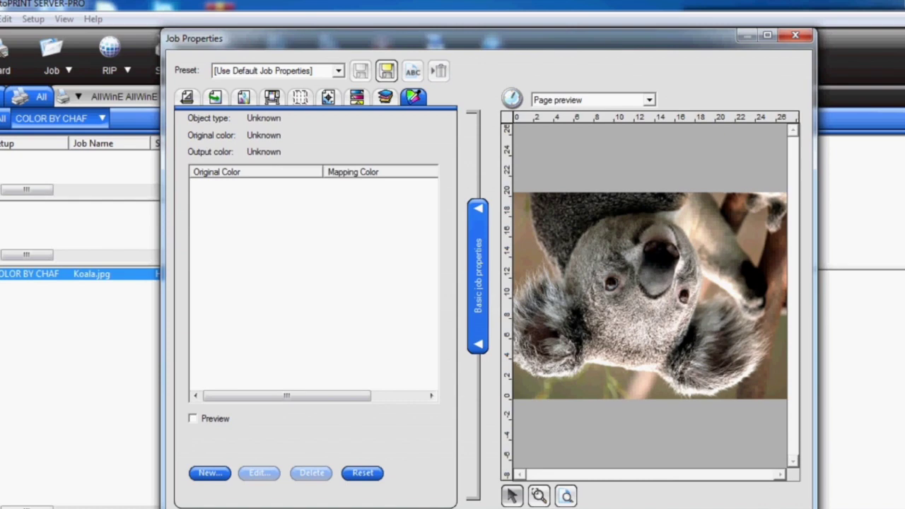
pyautogui.click(210, 472)
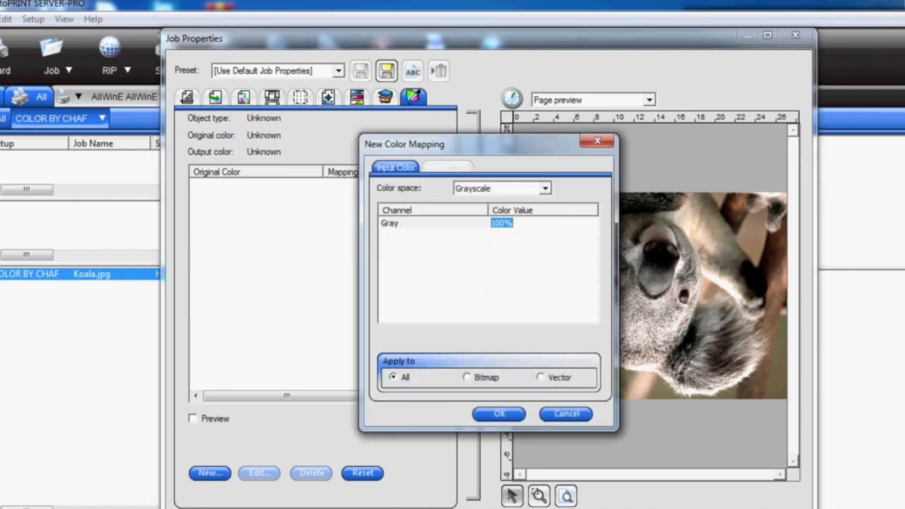
pyautogui.click(498, 413)
# Examine which settings a job preset can save, and view the job in the layout and tiling previews.
pyautogui.click(386, 71)
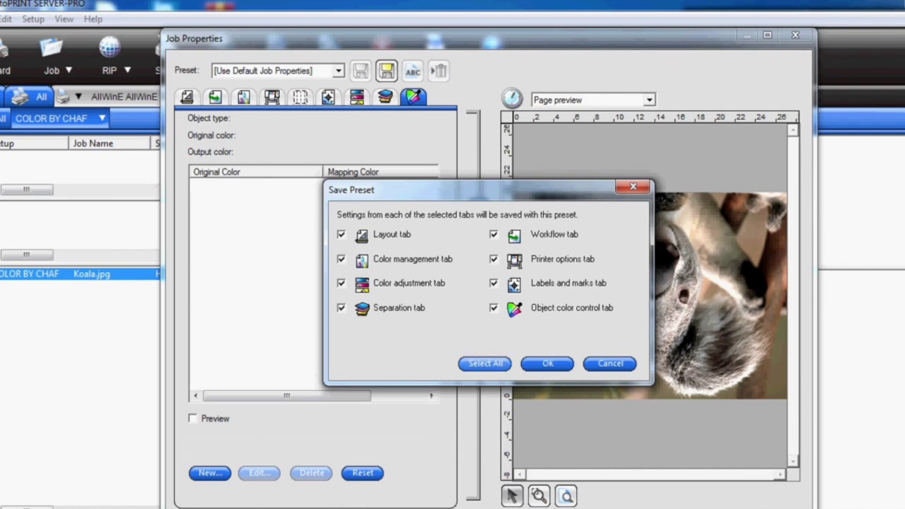
pyautogui.press('Return')
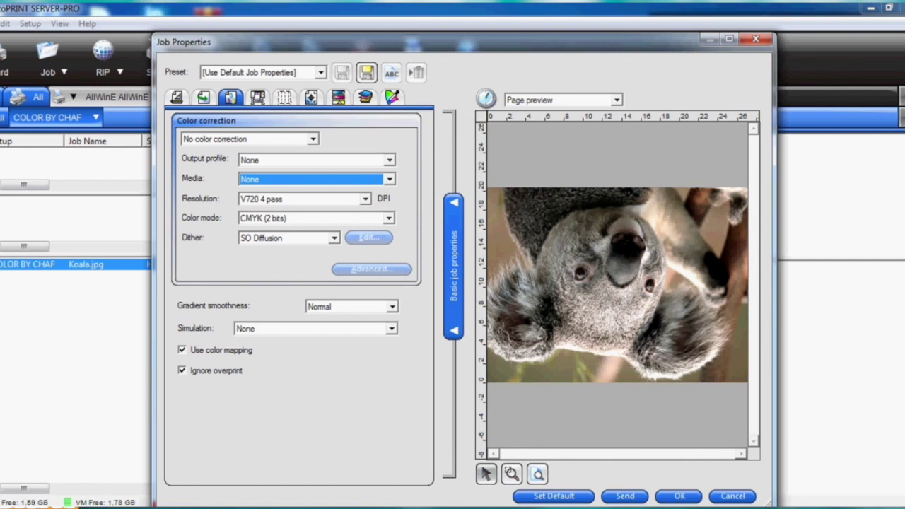
pyautogui.click(615, 100)
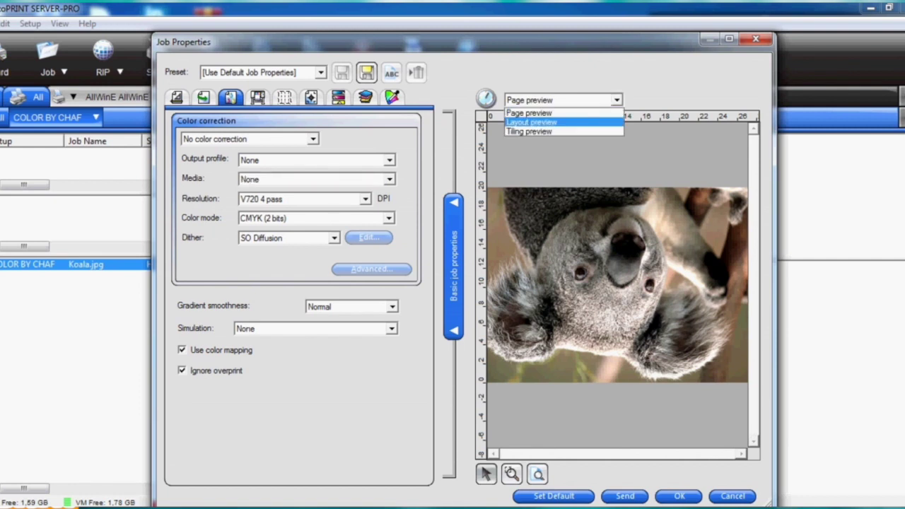
pyautogui.click(532, 122)
pyautogui.click(616, 100)
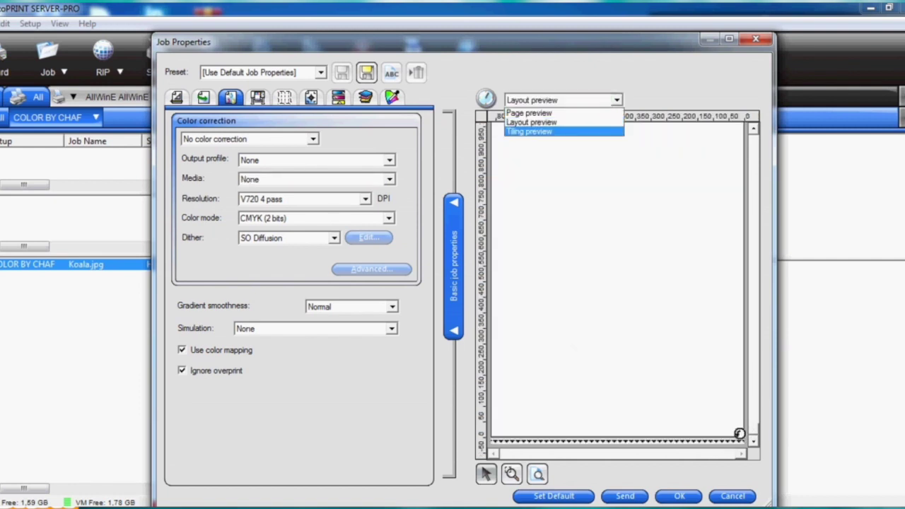
pyautogui.press('Return')
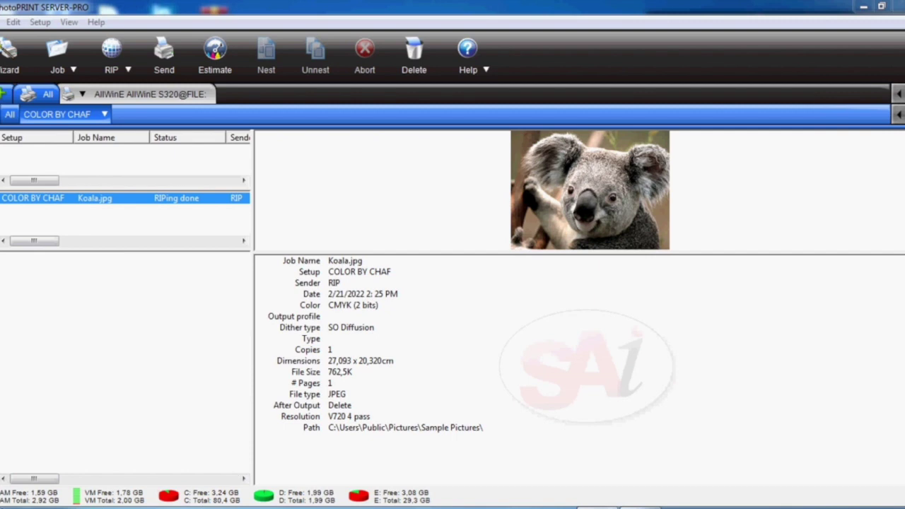
# Open the Color Profiler and examine its options for ICC profiles, linearization and legacy presets, closing it without starting any.
pyautogui.click(39, 22)
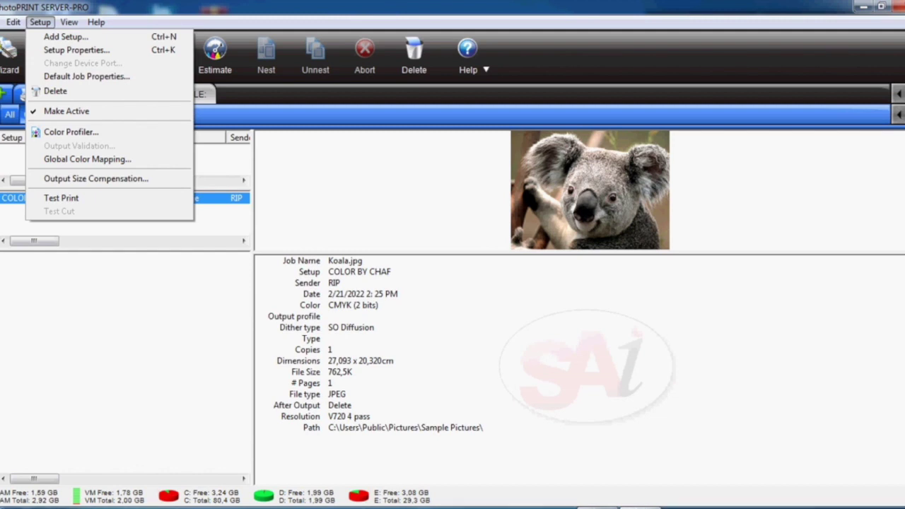
pyautogui.press('Down')
pyautogui.press('Down')
pyautogui.press('Down')
pyautogui.press('Down')
pyautogui.press('Down')
pyautogui.press('Down')
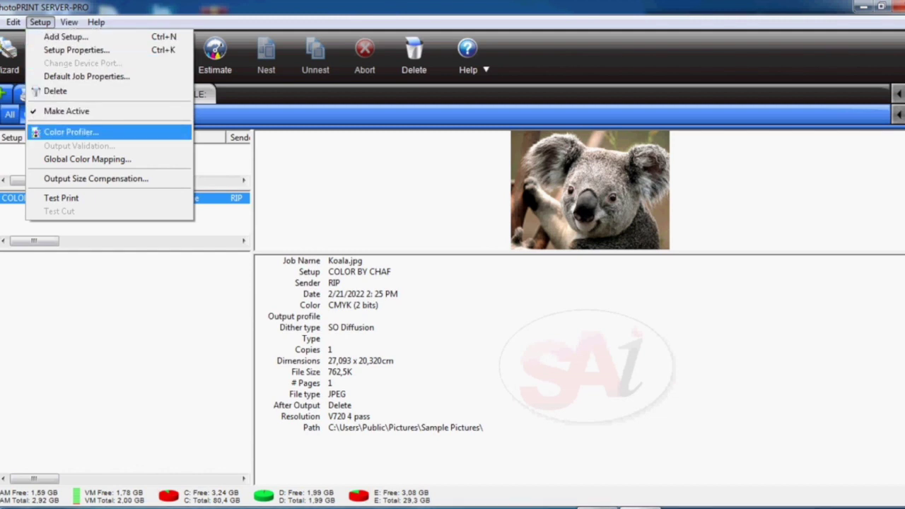
pyautogui.press('Return')
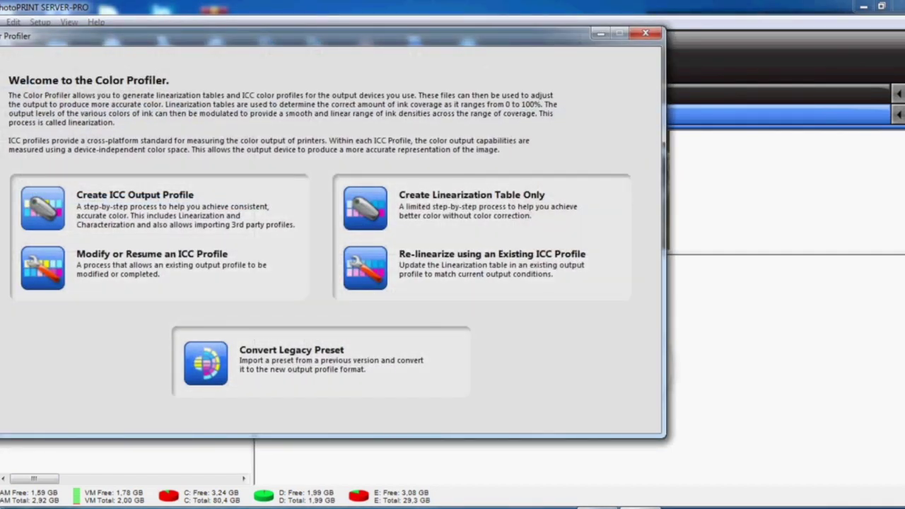
pyautogui.click(644, 33)
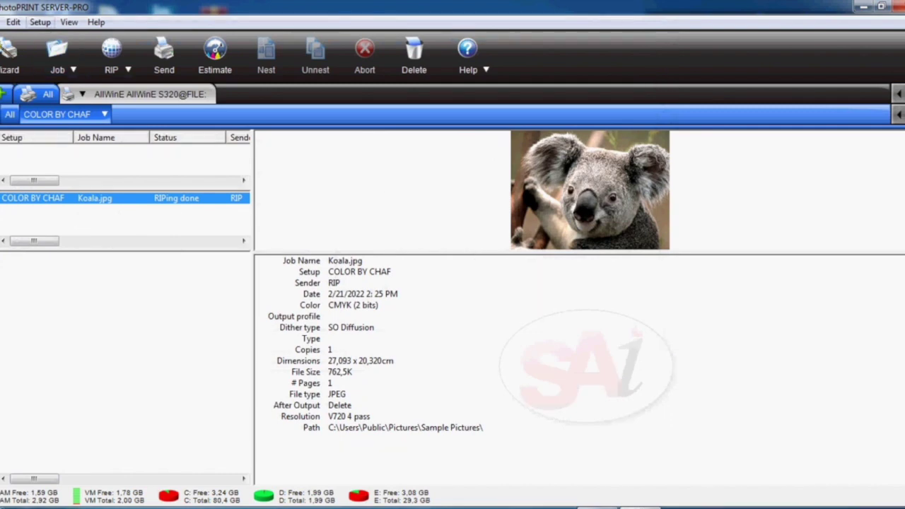
pyautogui.click(40, 22)
pyautogui.click(71, 132)
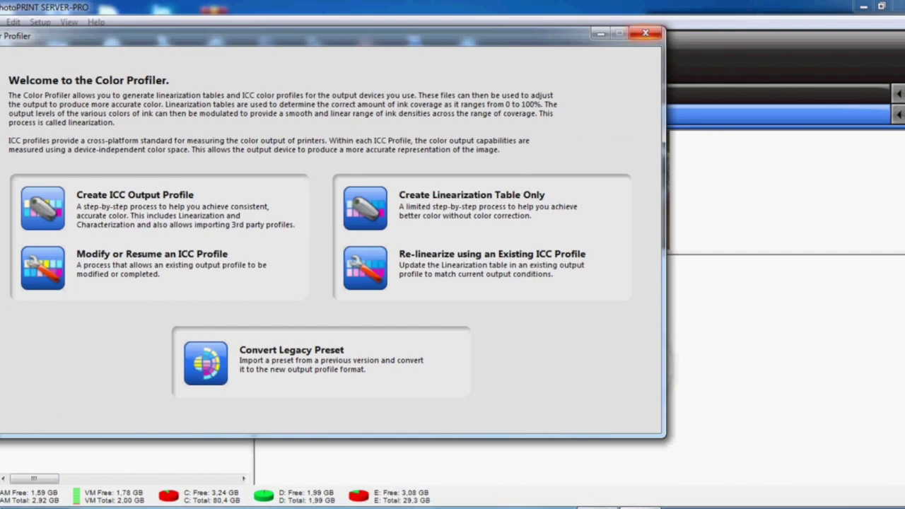
pyautogui.click(645, 33)
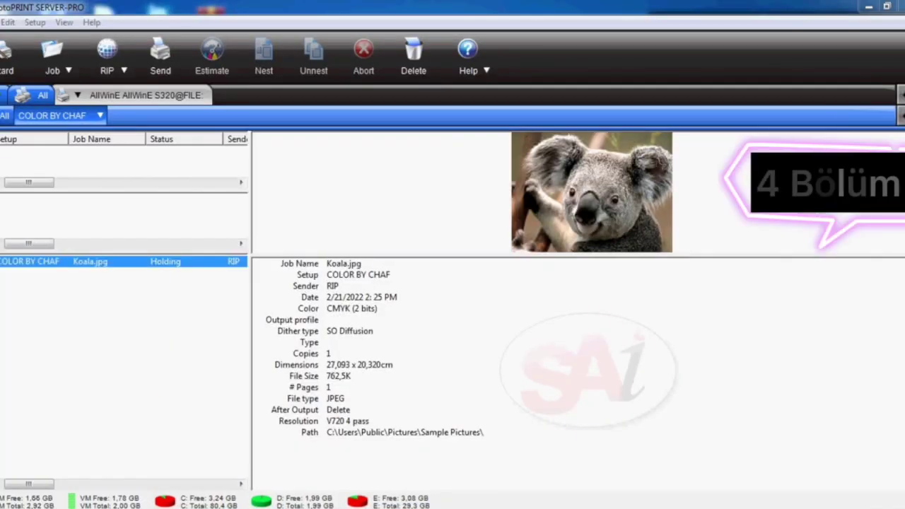
# RIP the held Koala.jpg job and estimate the ink it uses.
pyautogui.click(107, 53)
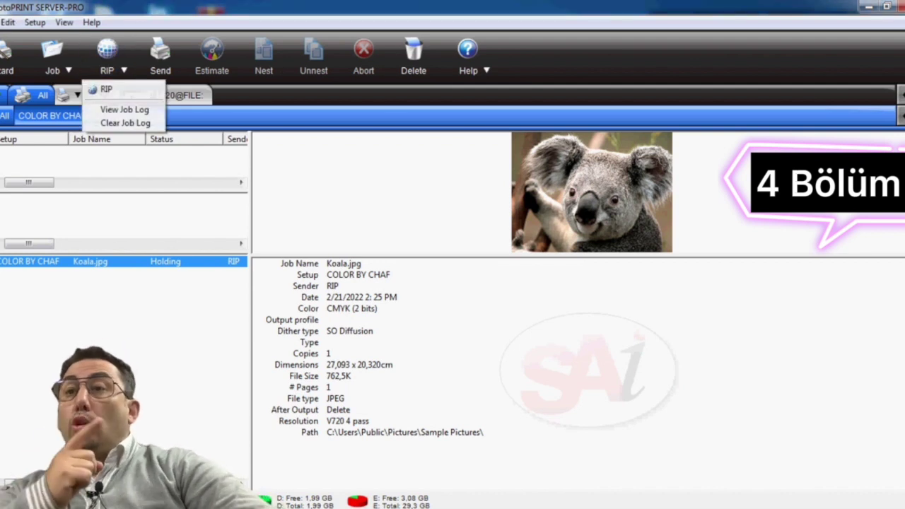
pyautogui.click(105, 88)
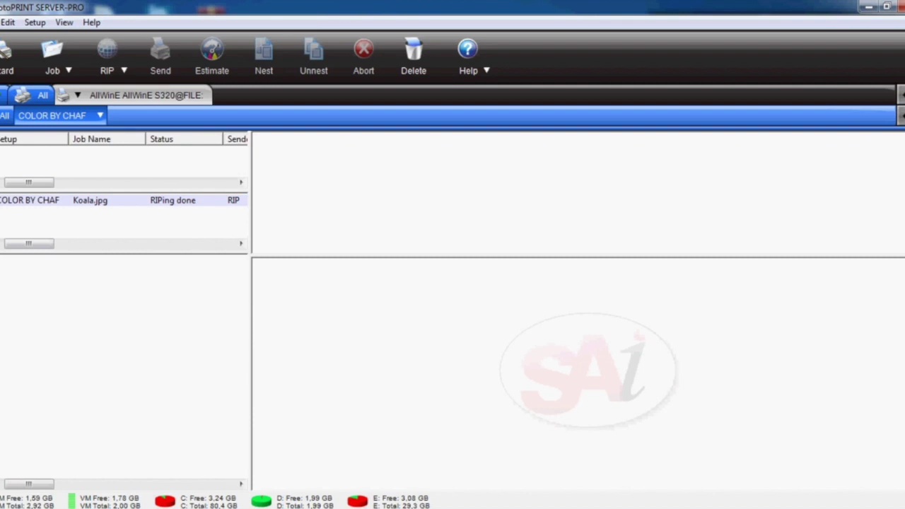
pyautogui.click(89, 200)
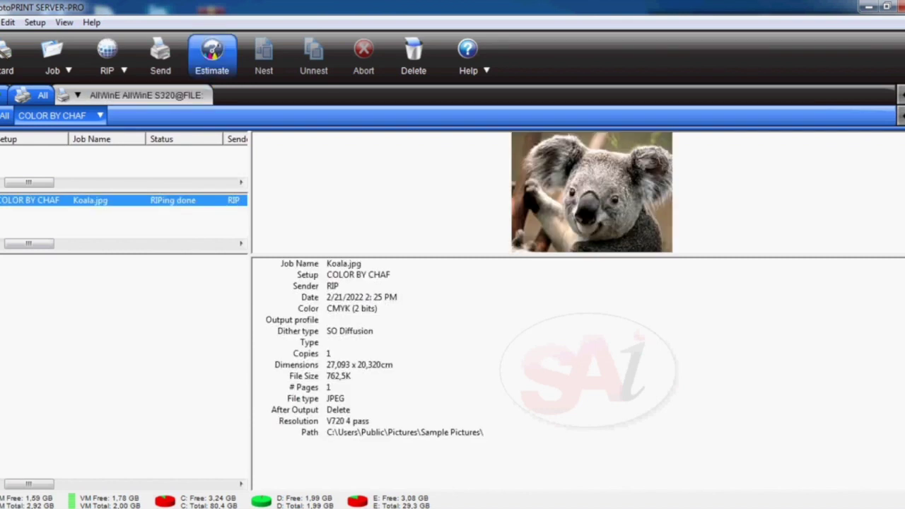
pyautogui.click(212, 57)
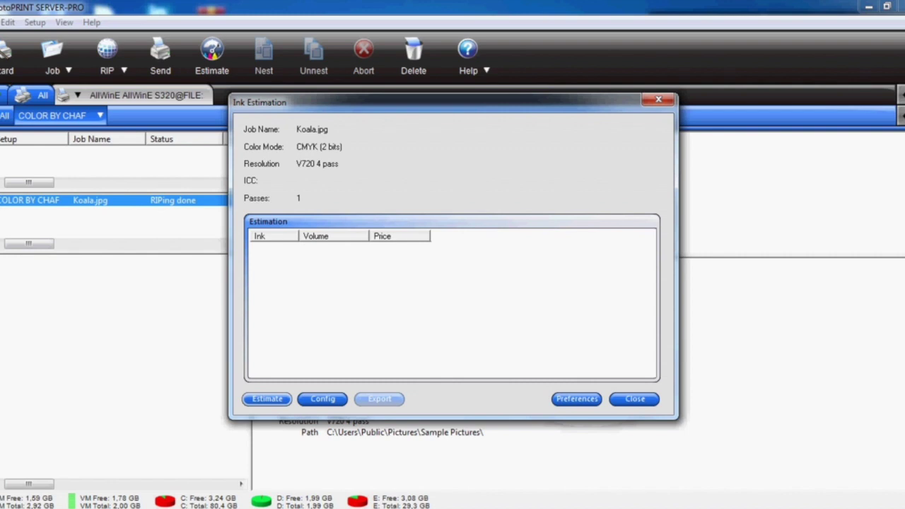
pyautogui.click(267, 399)
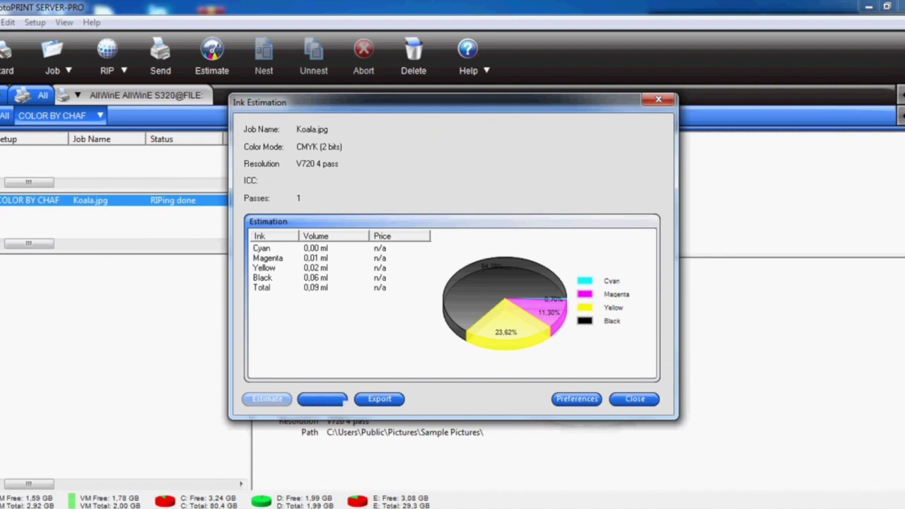
# Configure the ink price with a cartridge content of 1000 ml and 400 TL per cartridge, saving the changes.
pyautogui.click(323, 399)
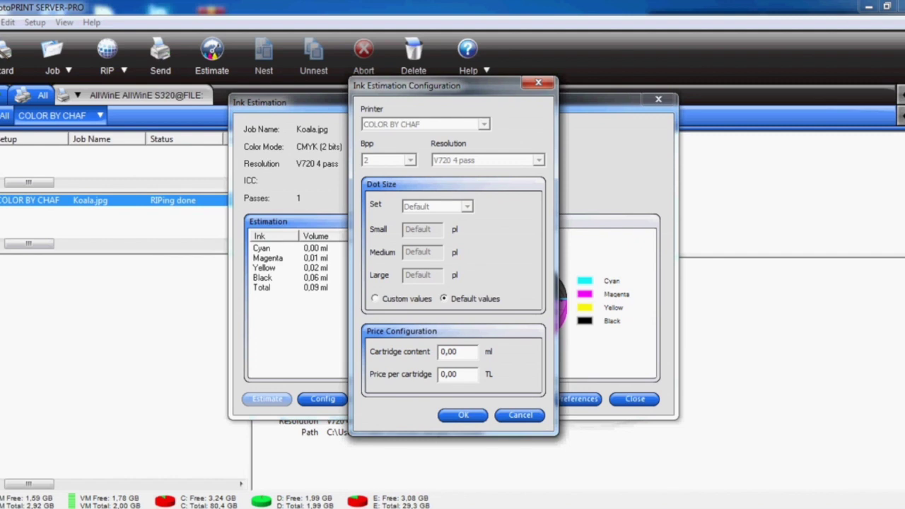
pyautogui.moveTo(457, 352); pyautogui.dragTo(439, 351)
pyautogui.write('1000')
pyautogui.press('Tab')
pyautogui.write('400')
pyautogui.press('Return')
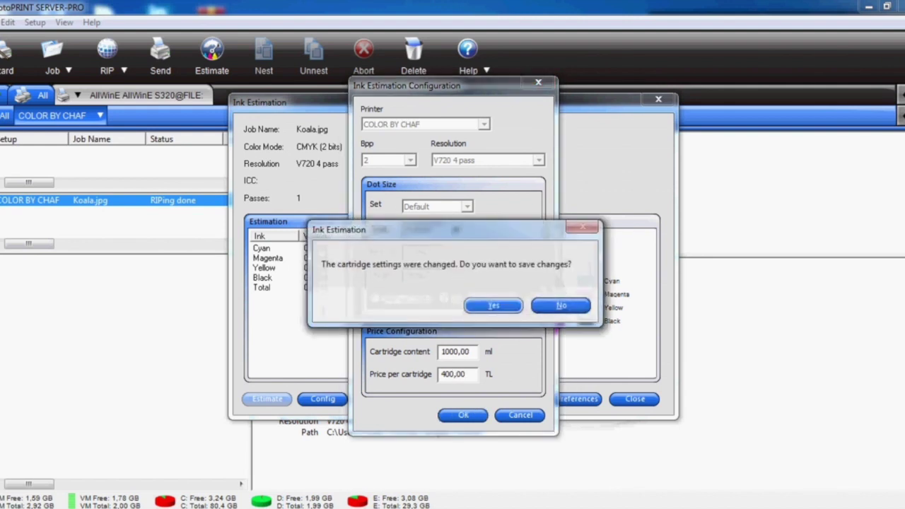
pyautogui.press('Return')
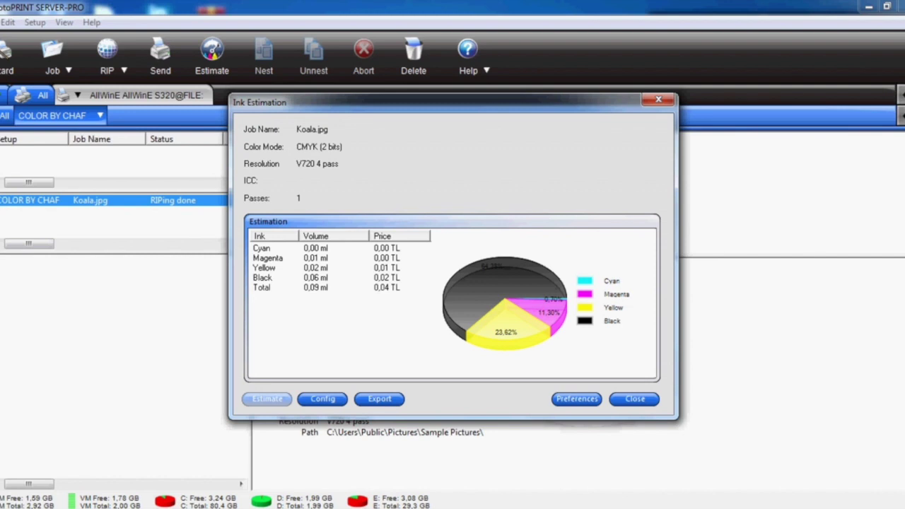
# Look at the worksheet export of the ink estimate without saving, and set the clean factor to 2% before closing the estimation.
pyautogui.click(379, 399)
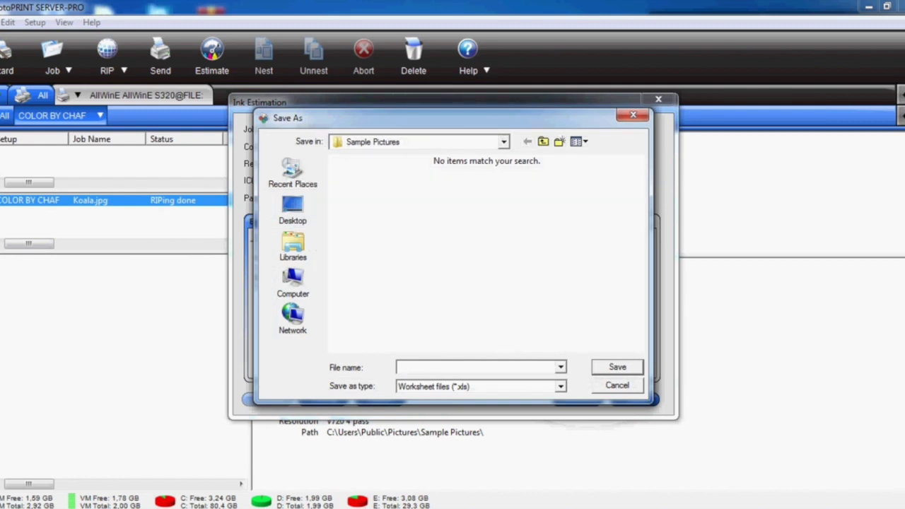
pyautogui.press('Escape')
pyautogui.click(577, 398)
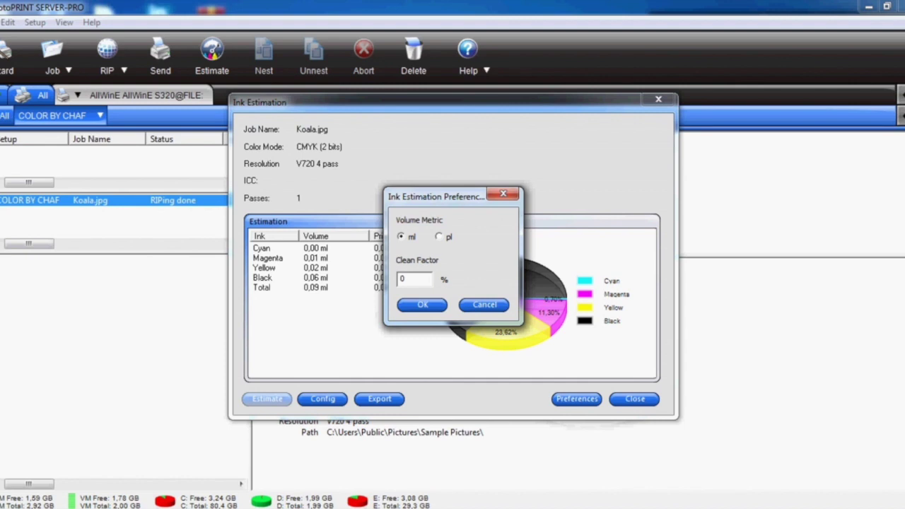
pyautogui.doubleClick(402, 278)
pyautogui.write('2')
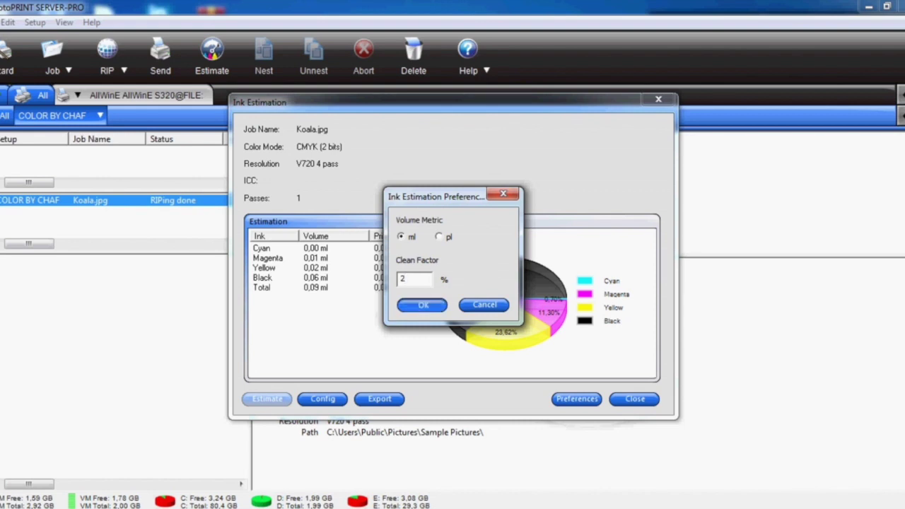
pyautogui.press('Return')
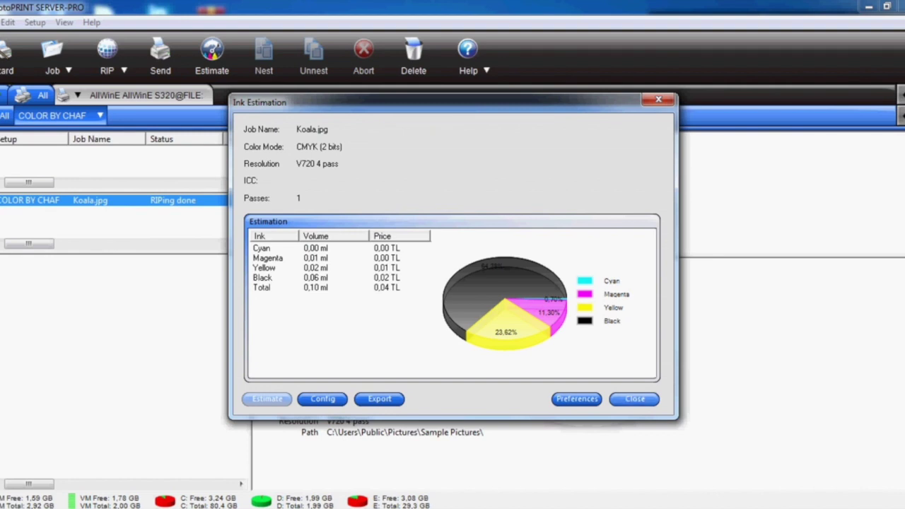
pyautogui.click(635, 398)
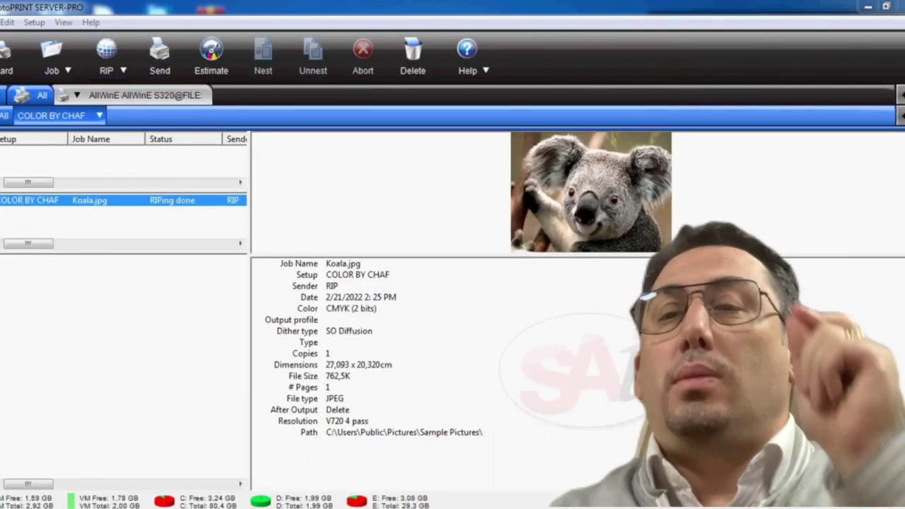
# Open Output Size Compensation for the COLOR BY CHAF setup and run its test print.
pyautogui.click(63, 22)
pyautogui.moveTo(34, 22)
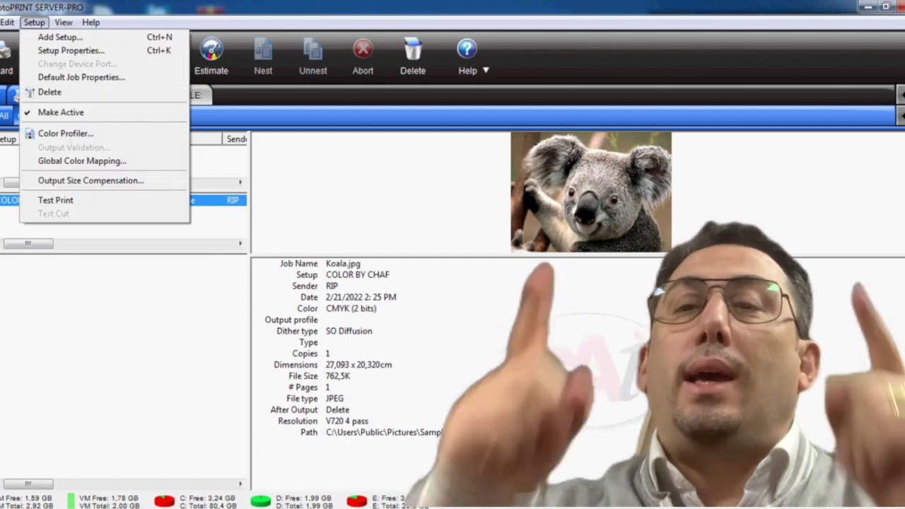
pyautogui.moveTo(1, 22)
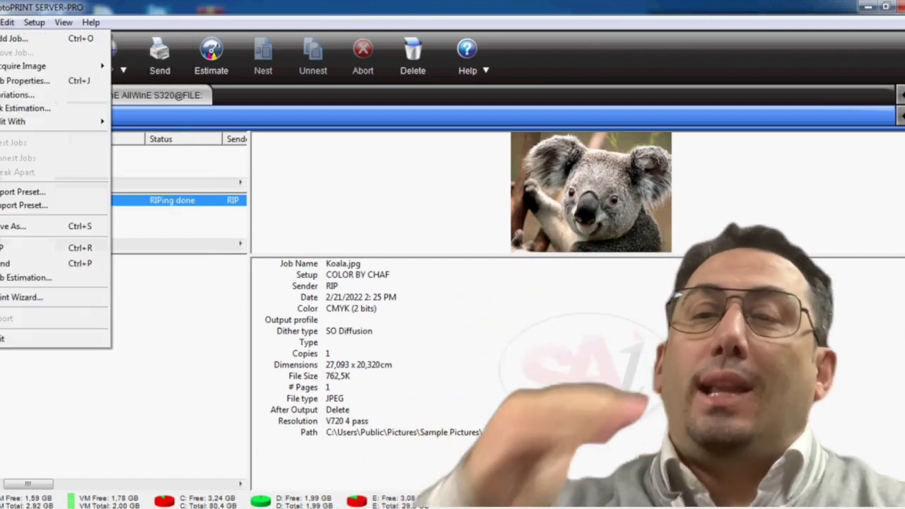
pyautogui.press('Right')
pyautogui.press('Right')
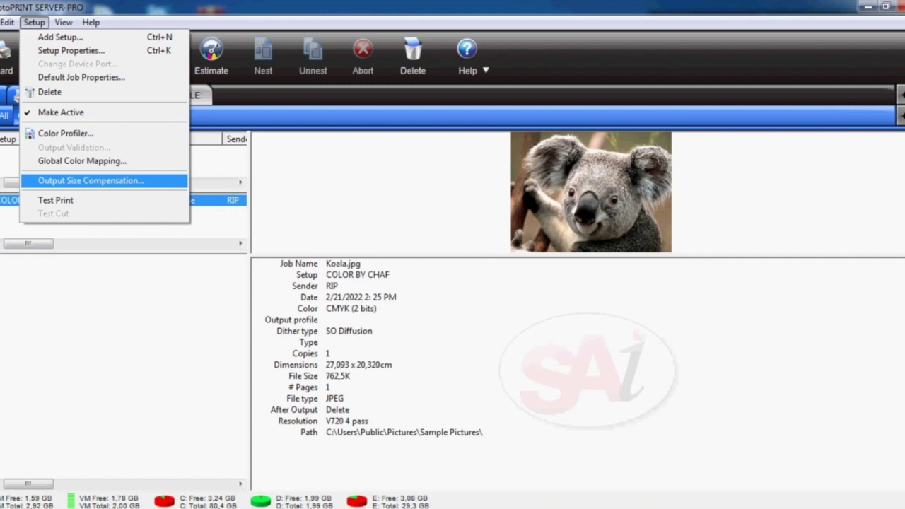
pyautogui.click(90, 180)
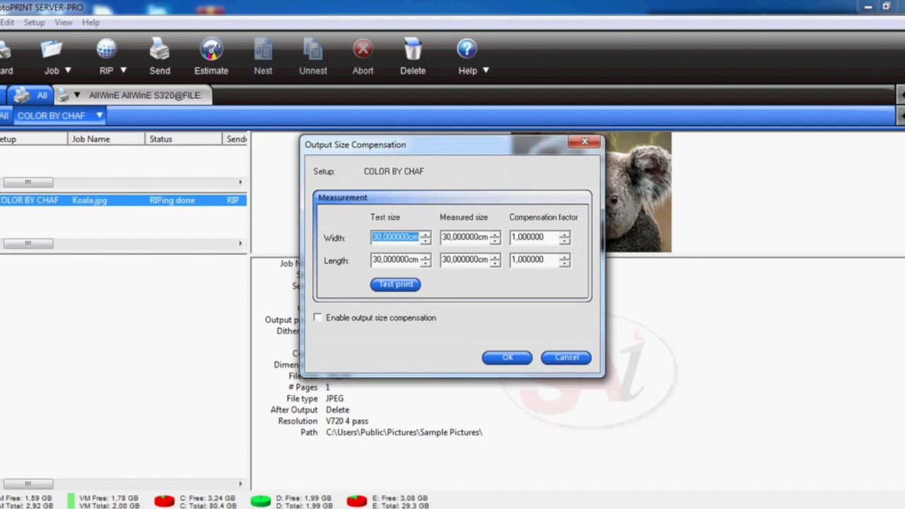
pyautogui.click(395, 284)
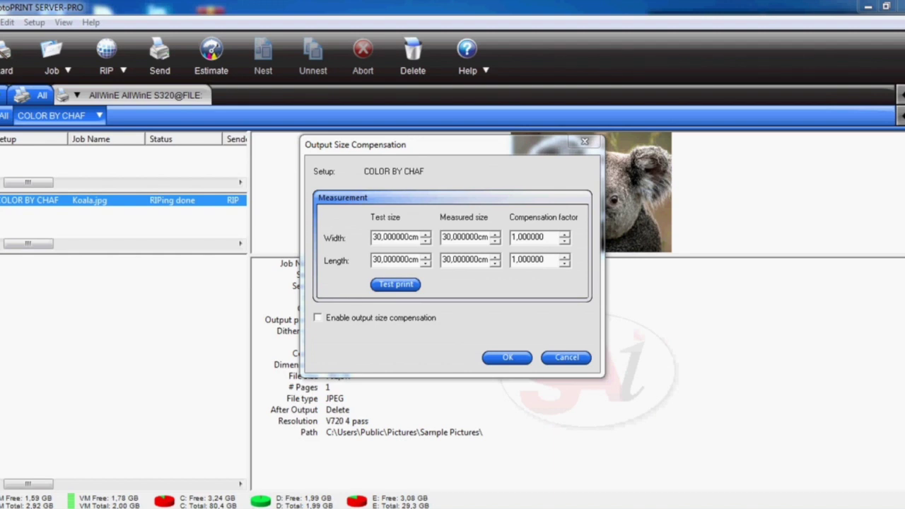
# Set the measured length to 31 cm and enable output size compensation.
pyautogui.click(451, 259)
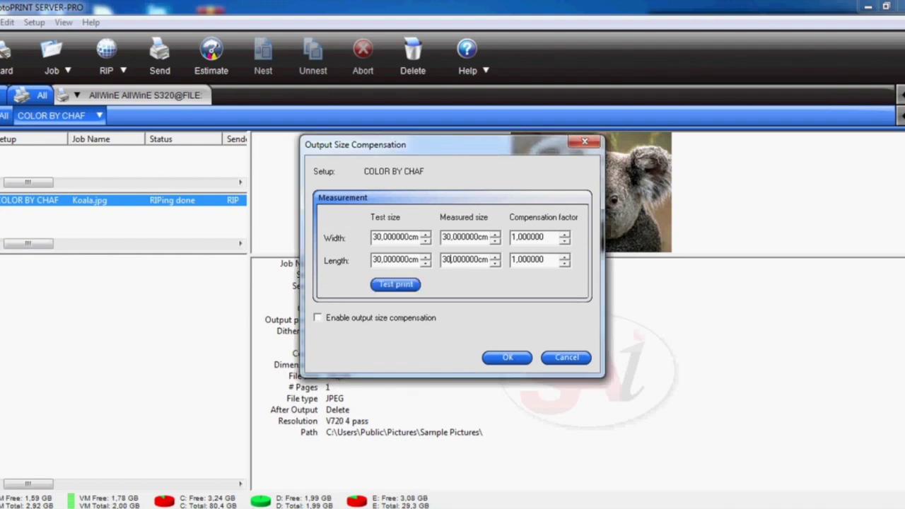
pyautogui.press('BackSpace')
pyautogui.write('1')
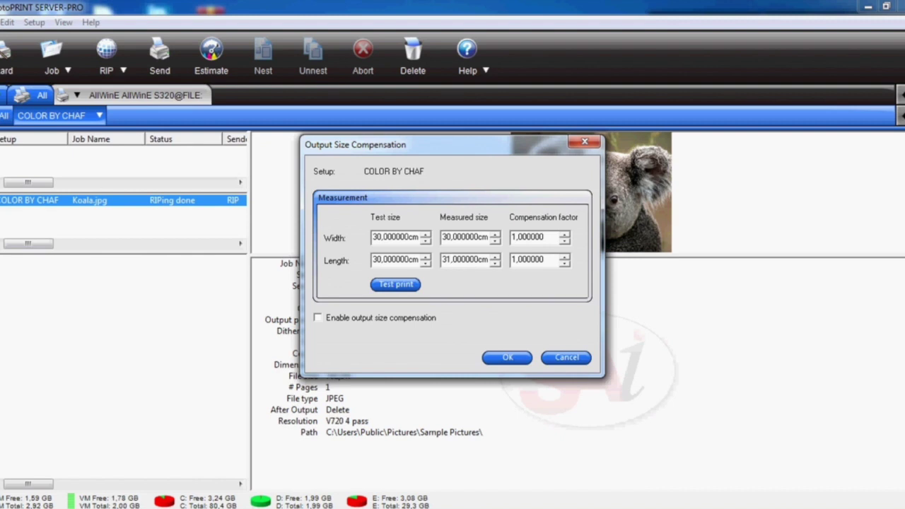
pyautogui.click(317, 318)
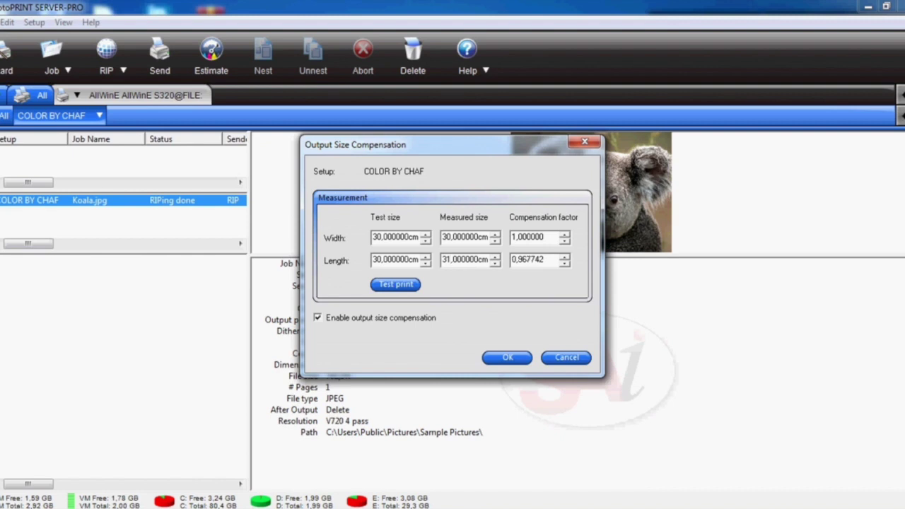